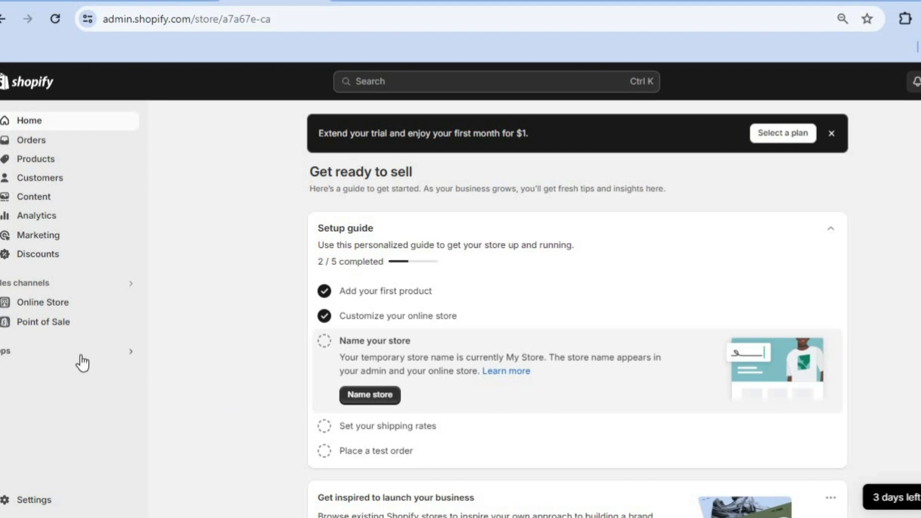
Step: Go to the Apps and sales channels settings page from the Apps sidebar menu
{"action": "left_click", "coordinate": [63, 346]}
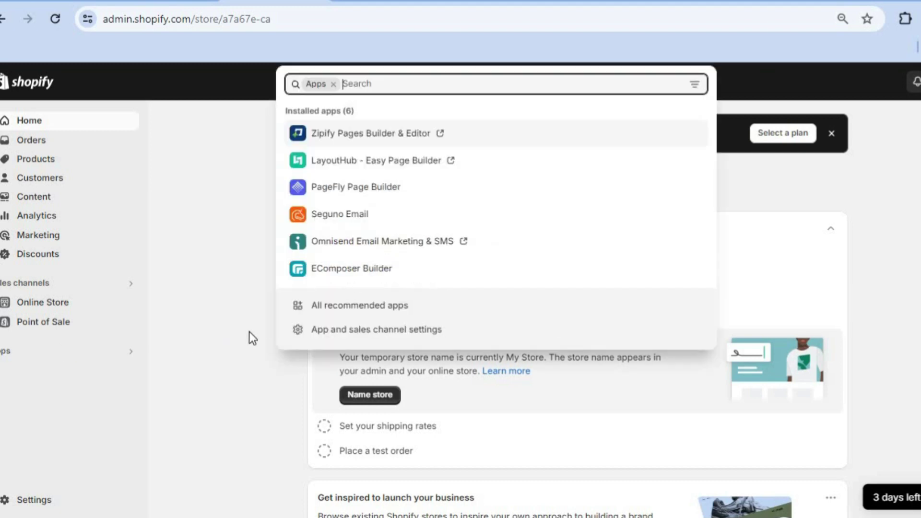
{"action": "left_click", "coordinate": [369, 330]}
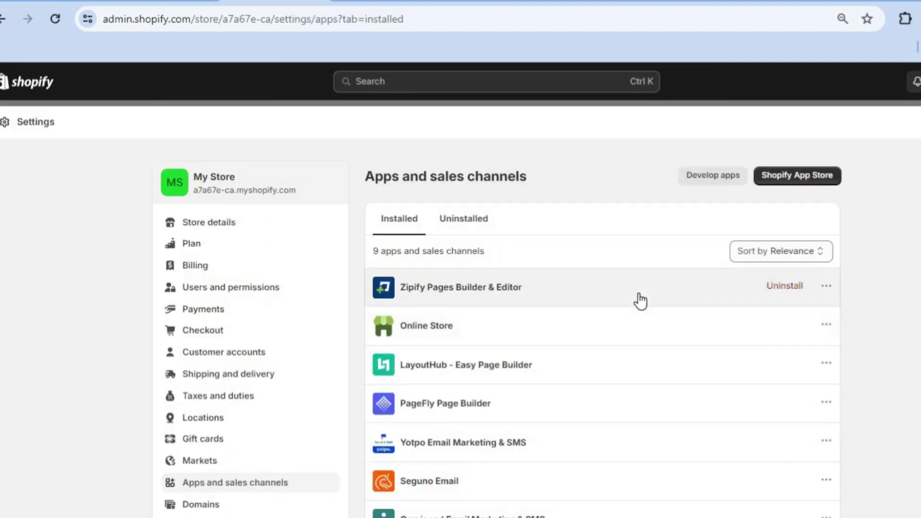
Step: Search the App Store for 'affiliate program' and review UpPromote Affiliate Marketing's listing and pricing
{"action": "left_click", "coordinate": [789, 177]}
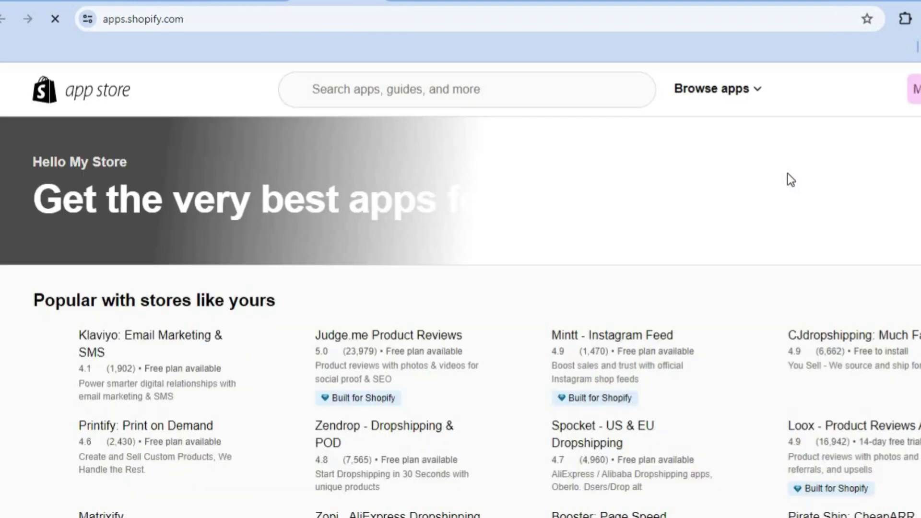
{"action": "left_click", "coordinate": [418, 89]}
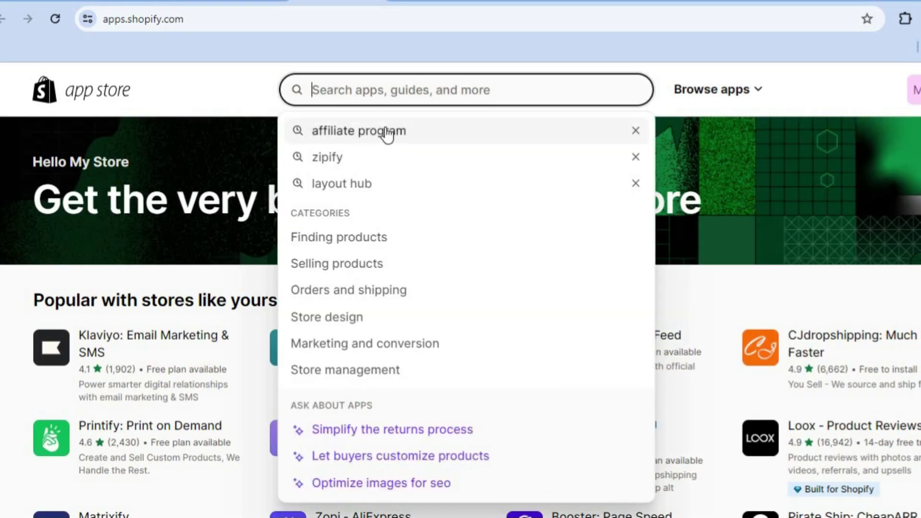
{"action": "left_click", "coordinate": [384, 130]}
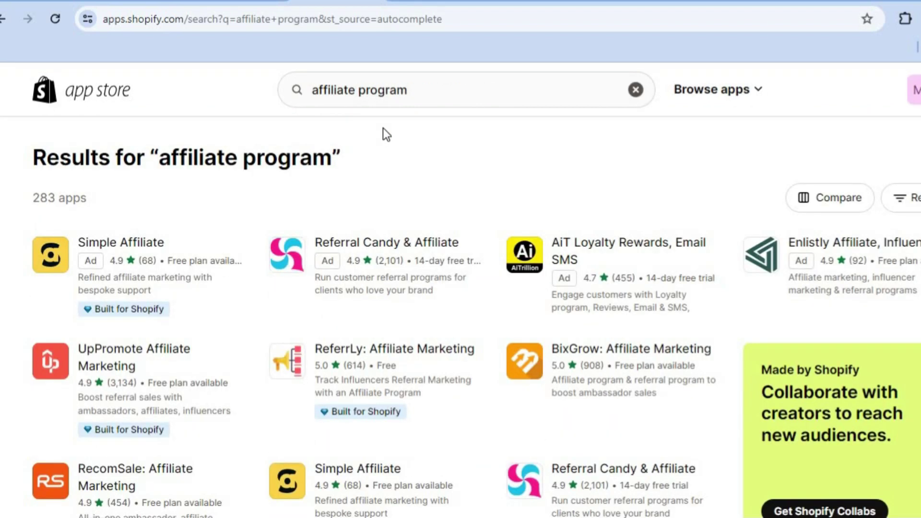
{"action": "left_click", "coordinate": [127, 356]}
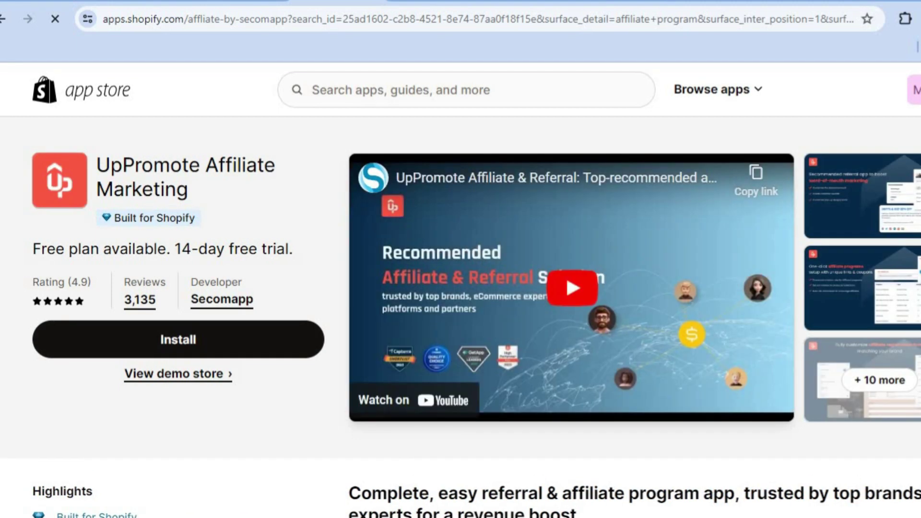
{"action": "scroll", "coordinate": [571, 288], "scroll_direction": "down", "scroll_amount": 15}
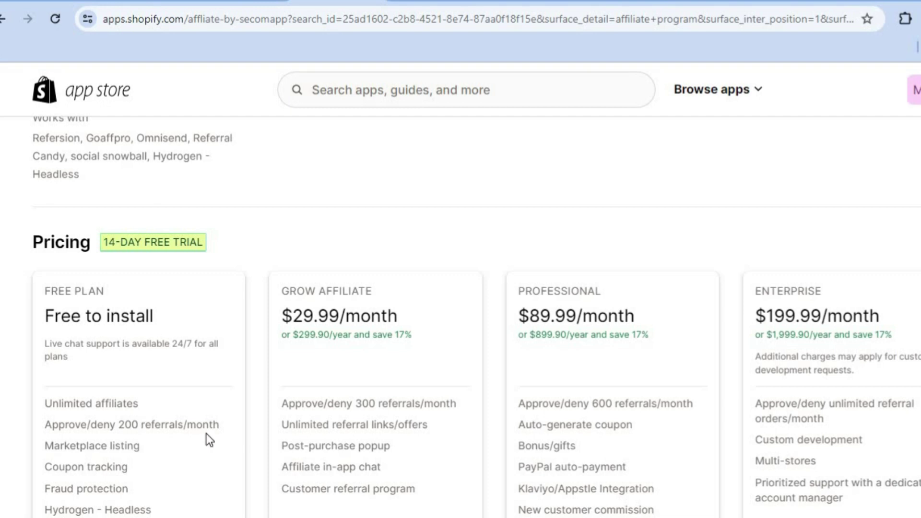
{"action": "scroll", "coordinate": [263, 232], "scroll_direction": "up", "scroll_amount": 10}
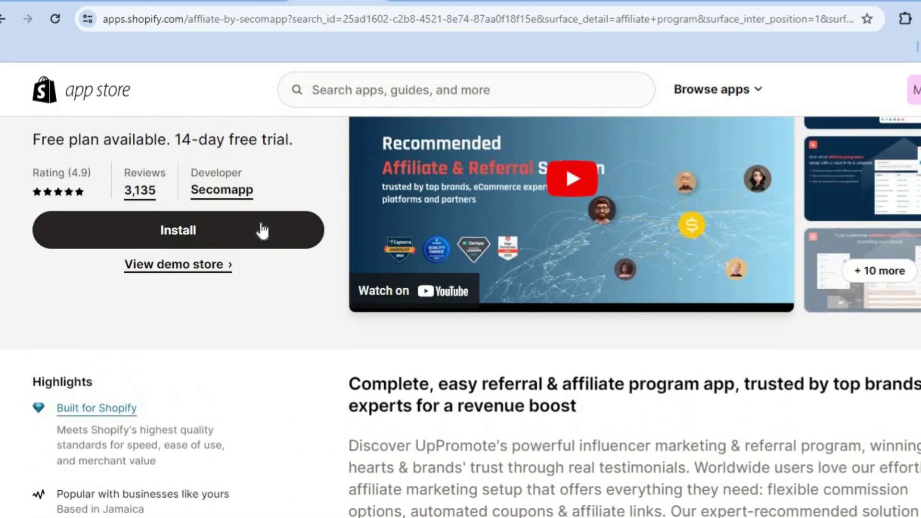
Step: Install UpPromote Affiliate with its requested permissions and collapse the 'Let's start with the basics' checklist
{"action": "left_click", "coordinate": [261, 230]}
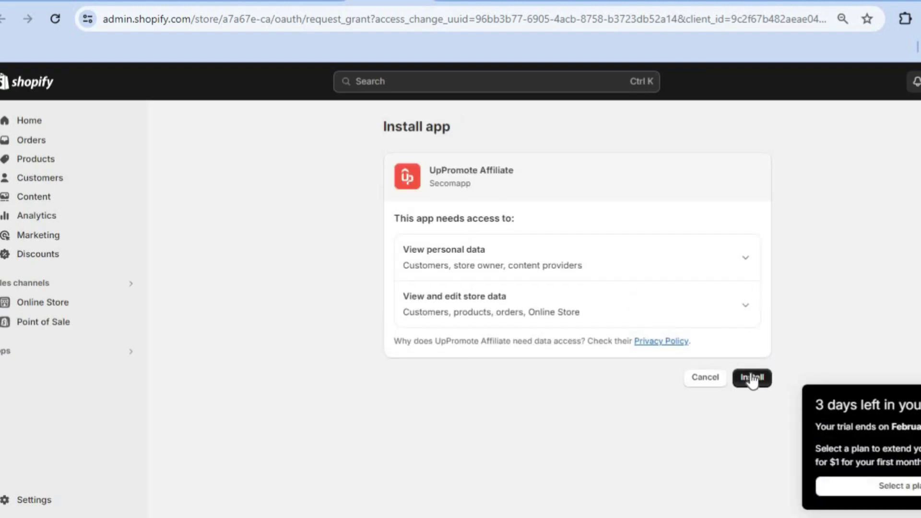
{"action": "left_click", "coordinate": [751, 376]}
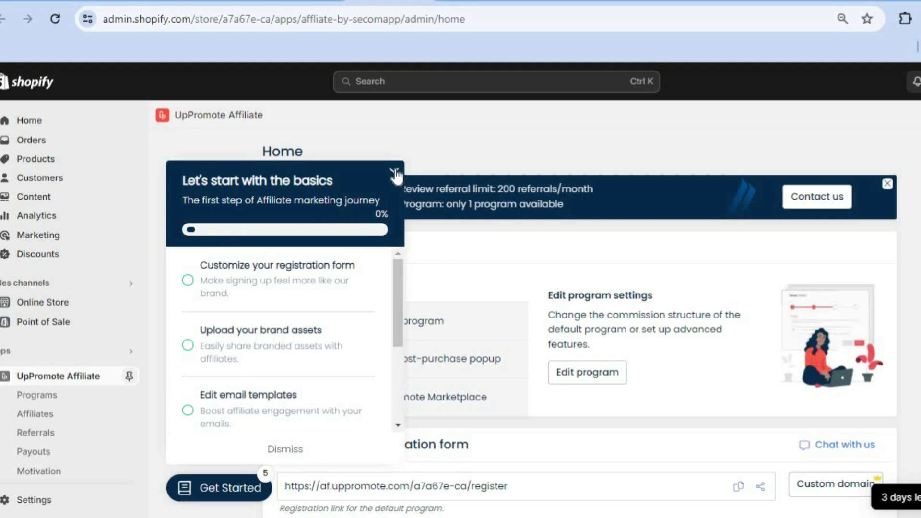
{"action": "left_click", "coordinate": [395, 171]}
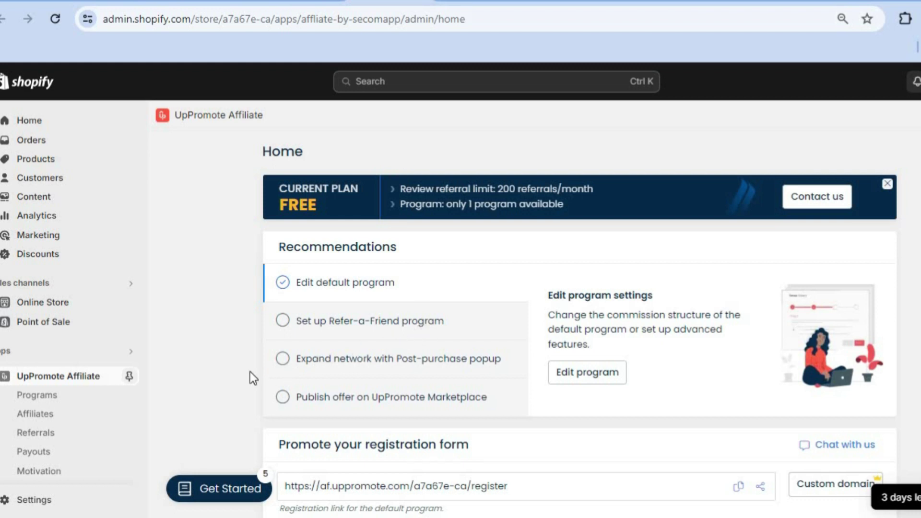
Step: Open the Standard Affiliate Commission program from the UpPromote Programs list
{"action": "left_click", "coordinate": [63, 401]}
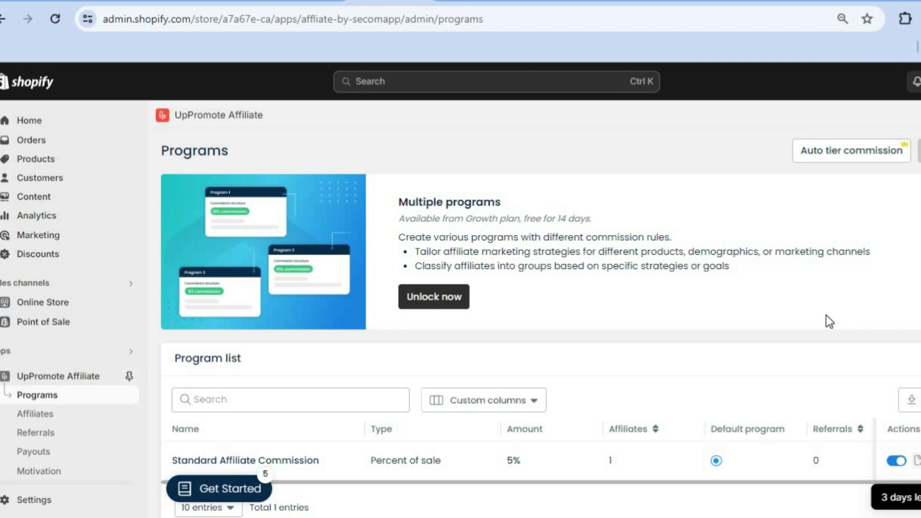
{"action": "scroll", "coordinate": [829, 321], "scroll_direction": "down", "scroll_amount": 2}
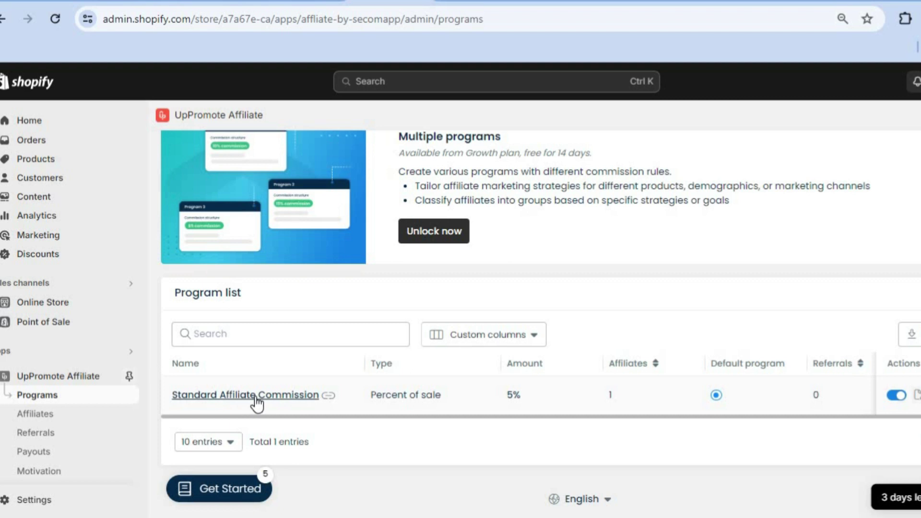
{"action": "left_click", "coordinate": [255, 396]}
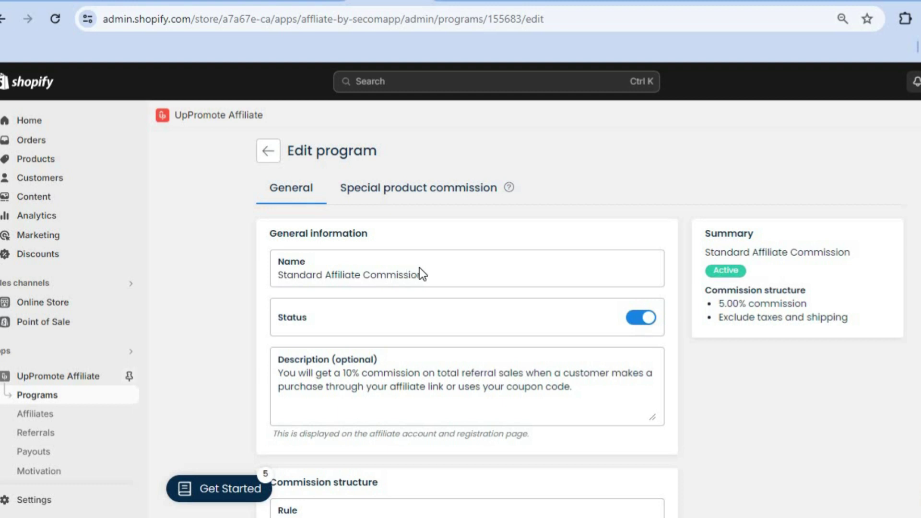
Step: Change the program description's commission percentage from 10 to 5
{"action": "left_click", "coordinate": [439, 272]}
{"action": "left_click", "coordinate": [591, 392]}
{"action": "left_click_drag", "start_coordinate": [352, 373], "coordinate": [342, 373]}
{"action": "type", "text": "5"}
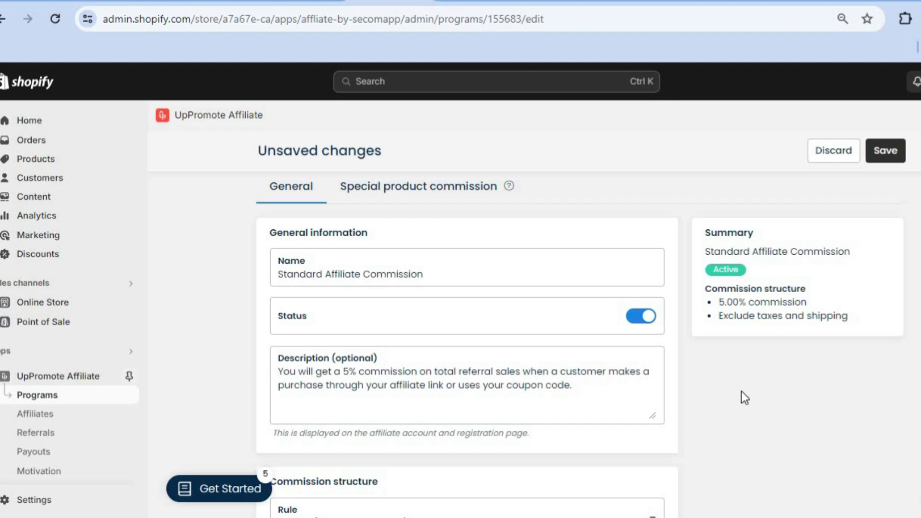
Step: Keep the simple fixed commission rule and Percent of sale commission type
{"action": "scroll", "coordinate": [741, 392], "scroll_direction": "down", "scroll_amount": 3}
{"action": "scroll", "coordinate": [741, 392], "scroll_direction": "down", "scroll_amount": 2}
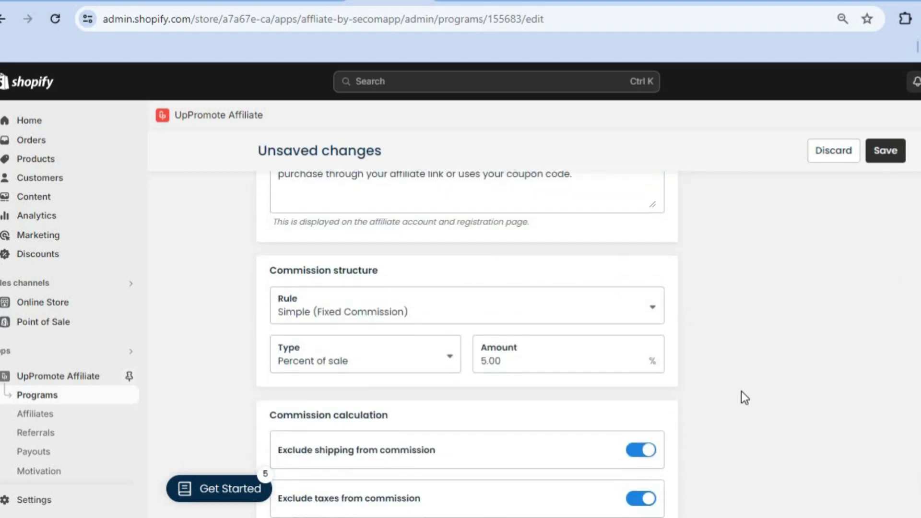
{"action": "scroll", "coordinate": [740, 391], "scroll_direction": "down", "scroll_amount": 1}
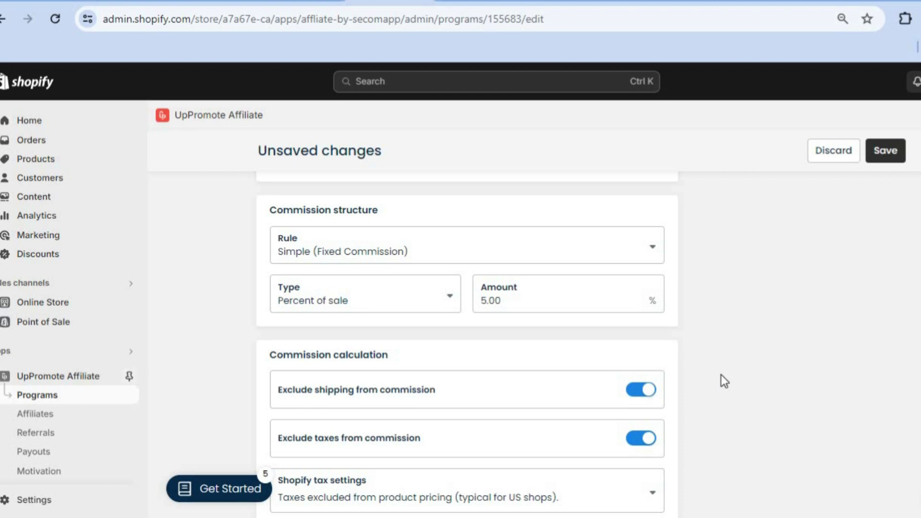
{"action": "left_click", "coordinate": [627, 253]}
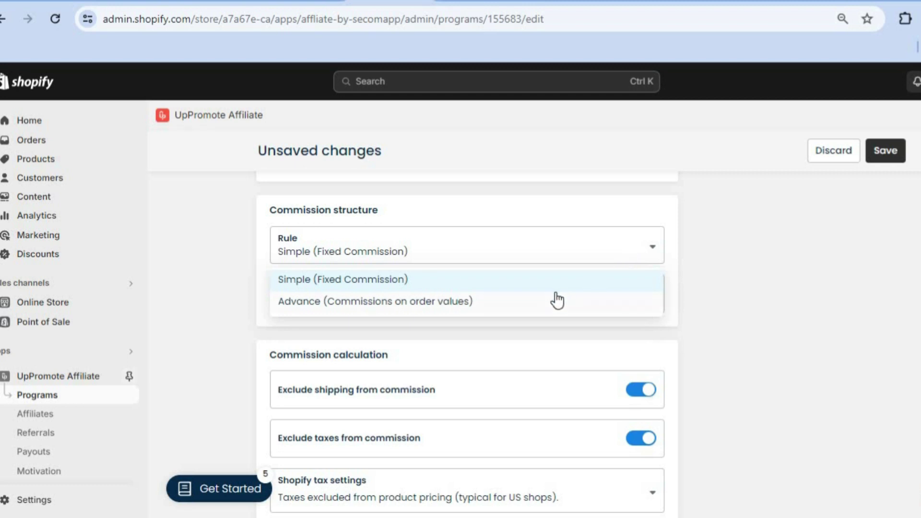
{"action": "left_click", "coordinate": [701, 266]}
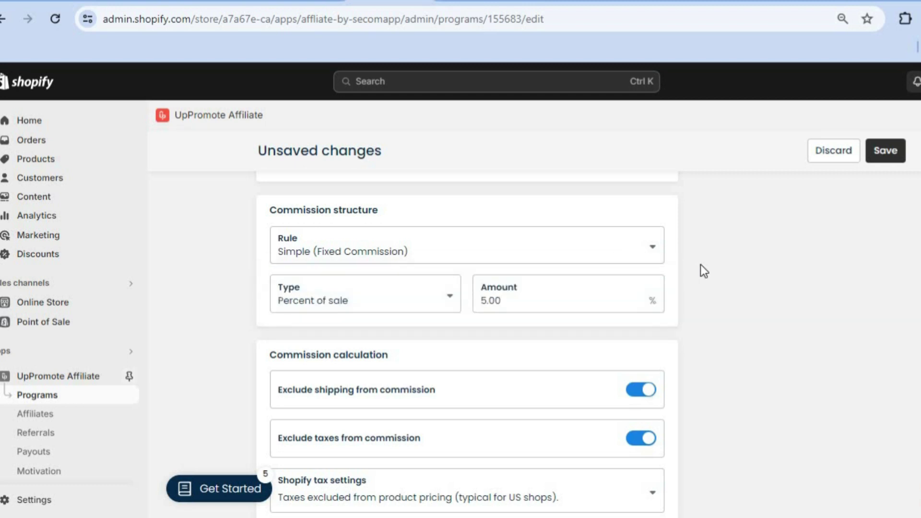
{"action": "left_click", "coordinate": [419, 309]}
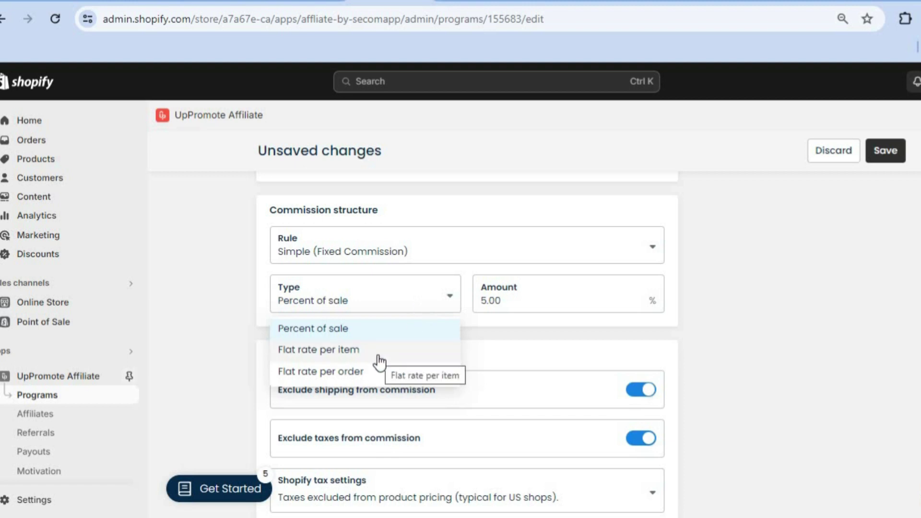
{"action": "left_click", "coordinate": [735, 369]}
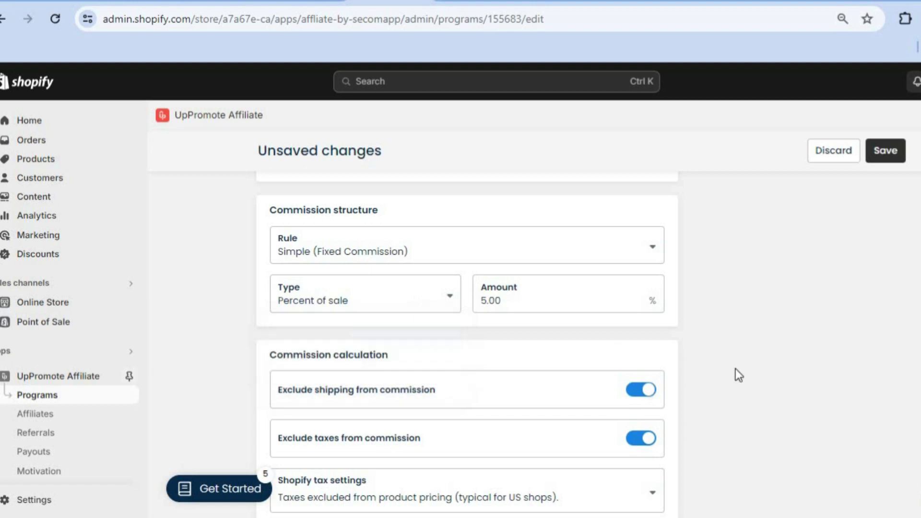
{"action": "scroll", "coordinate": [735, 369], "scroll_direction": "down", "scroll_amount": 5}
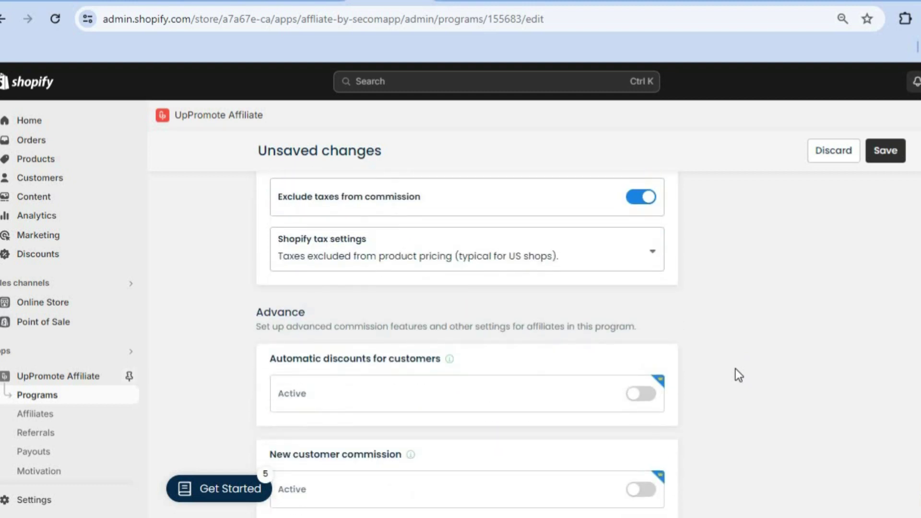
{"action": "scroll", "coordinate": [736, 370], "scroll_direction": "down", "scroll_amount": 5}
{"action": "scroll", "coordinate": [735, 369], "scroll_direction": "down", "scroll_amount": 5}
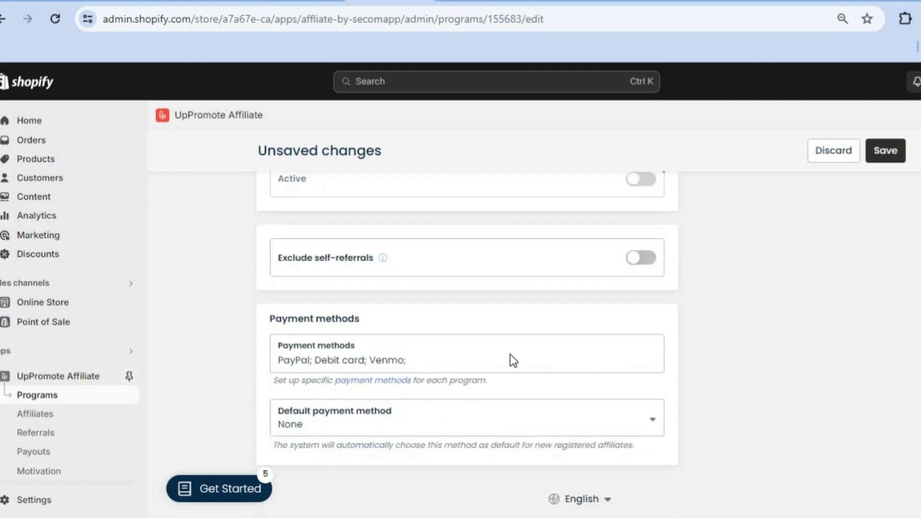
{"action": "left_click", "coordinate": [399, 382]}
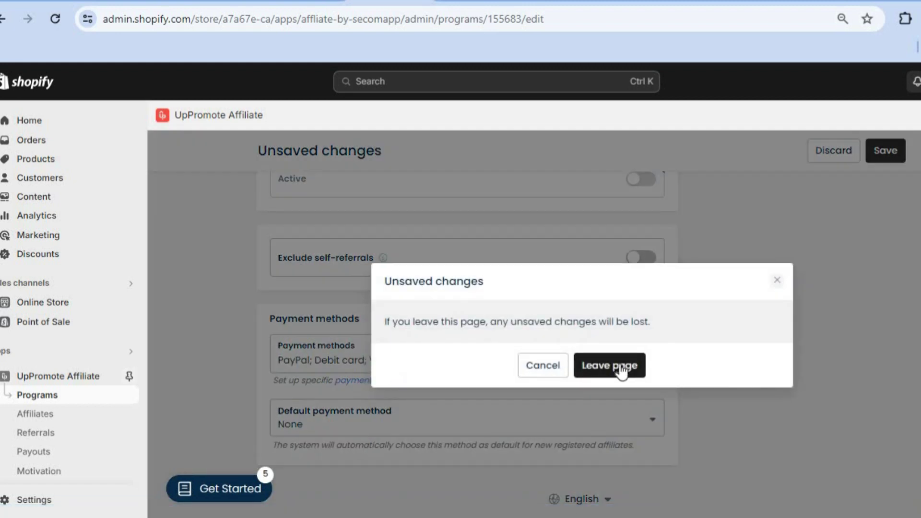
{"action": "left_click", "coordinate": [621, 368]}
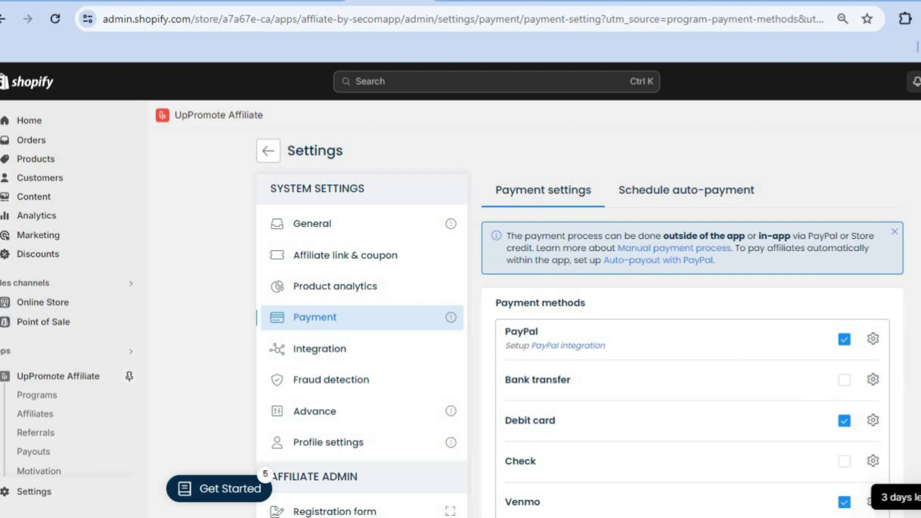
{"action": "scroll", "coordinate": [579, 324], "scroll_direction": "down", "scroll_amount": 1}
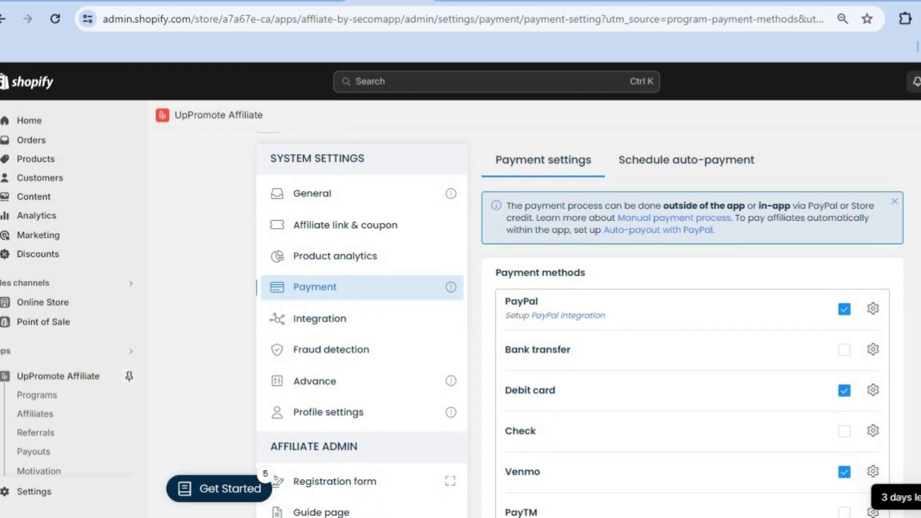
{"action": "scroll", "coordinate": [579, 324], "scroll_direction": "down", "scroll_amount": 1}
{"action": "scroll", "coordinate": [579, 324], "scroll_direction": "down", "scroll_amount": 1}
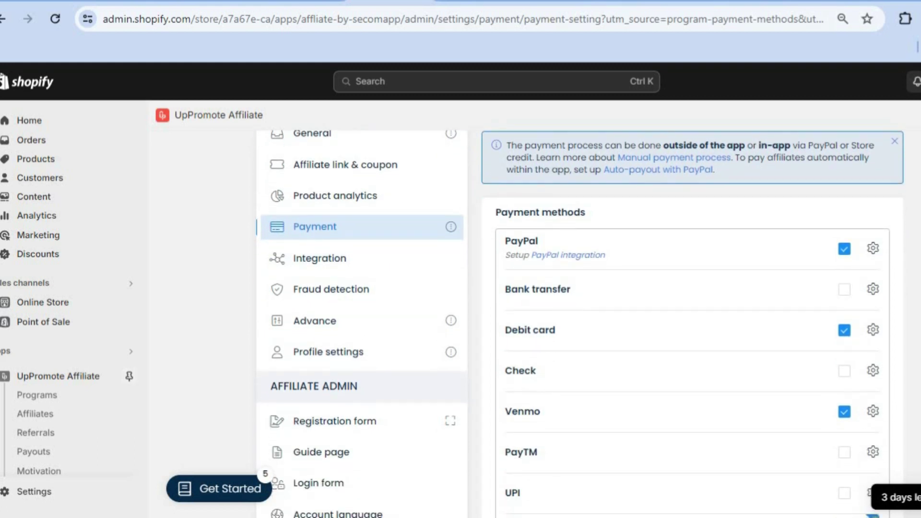
{"action": "scroll", "coordinate": [579, 324], "scroll_direction": "down", "scroll_amount": 4}
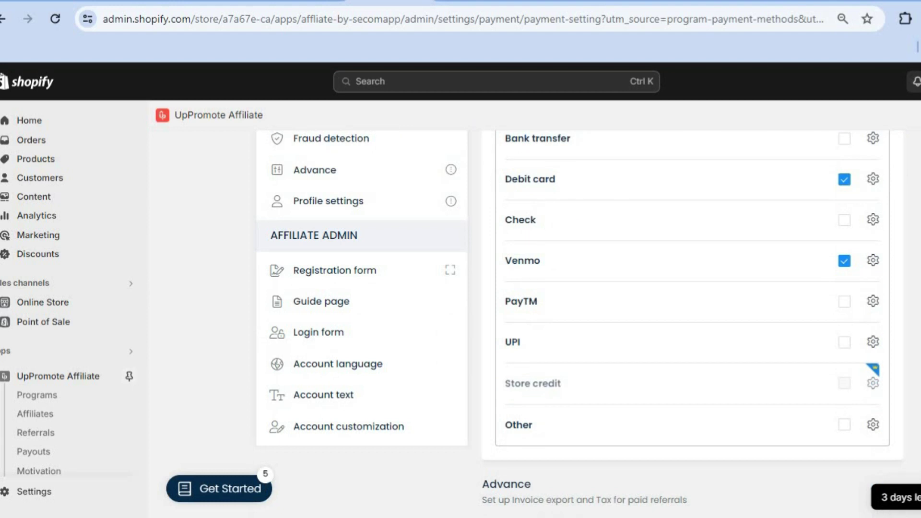
{"action": "scroll", "coordinate": [581, 319], "scroll_direction": "up", "scroll_amount": 1}
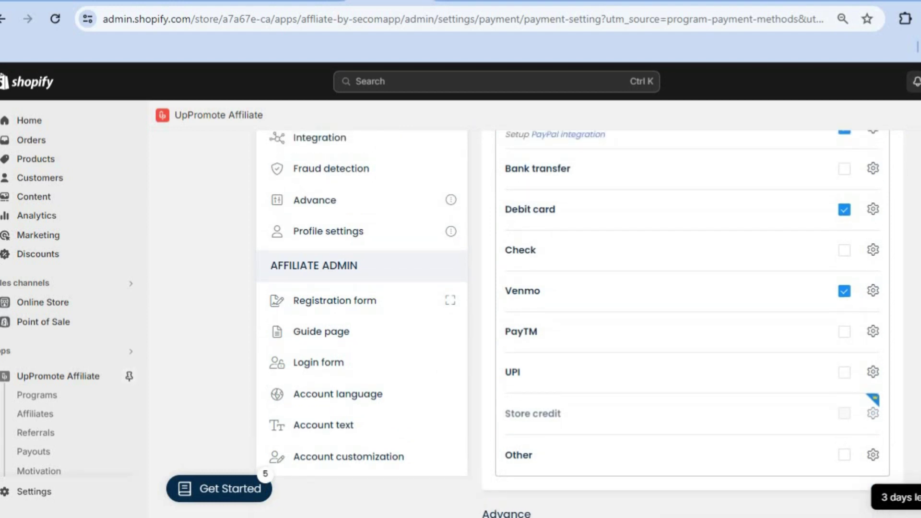
{"action": "scroll", "coordinate": [574, 324], "scroll_direction": "up", "scroll_amount": 5}
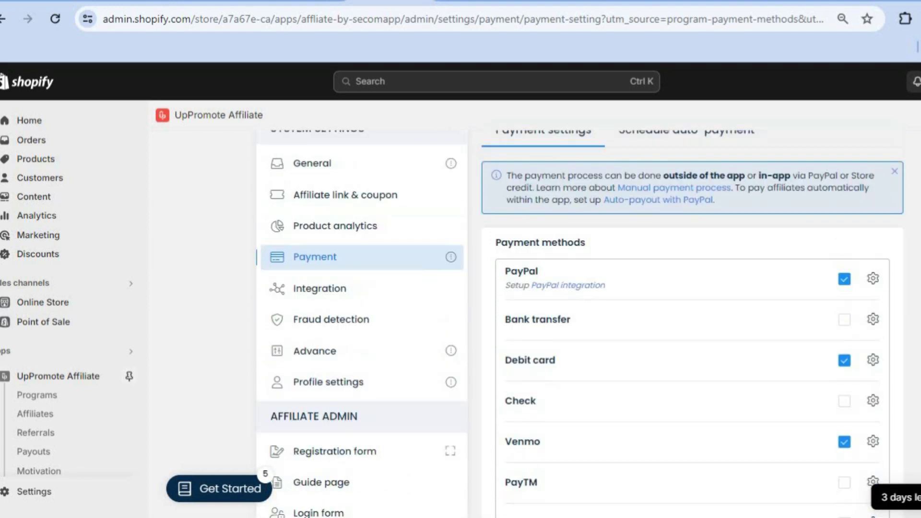
{"action": "scroll", "coordinate": [580, 323], "scroll_direction": "up", "scroll_amount": 1}
{"action": "scroll", "coordinate": [580, 323], "scroll_direction": "down", "scroll_amount": 6}
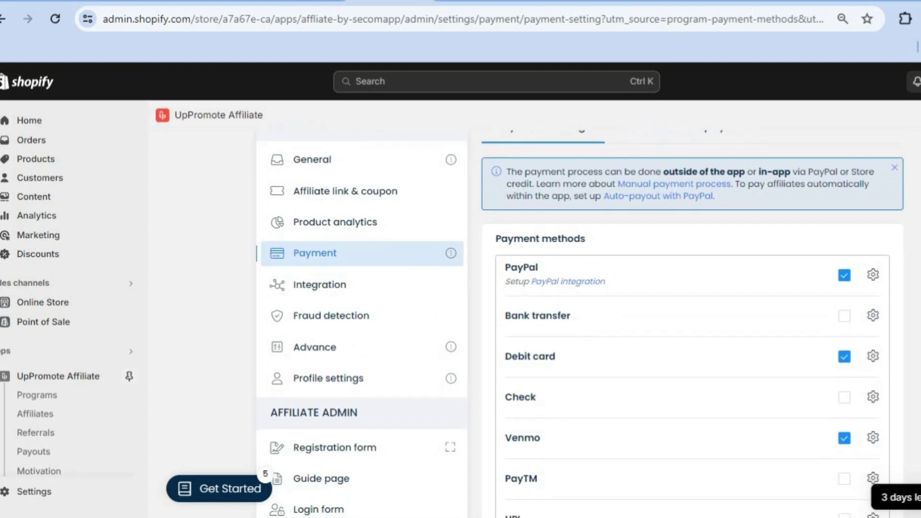
{"action": "scroll", "coordinate": [580, 324], "scroll_direction": "up", "scroll_amount": 7}
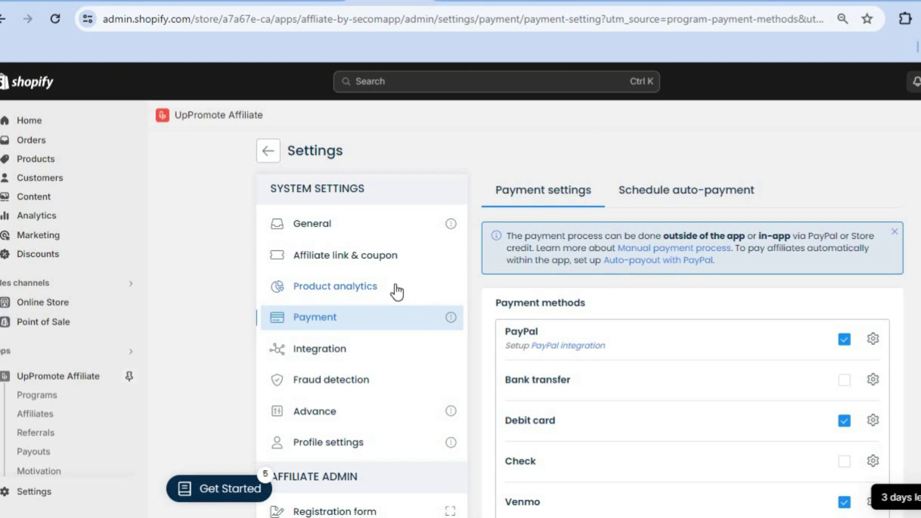
Step: Review the Affiliate link & coupon settings, including link, custom link and coupon tracking options
{"action": "left_click", "coordinate": [361, 263]}
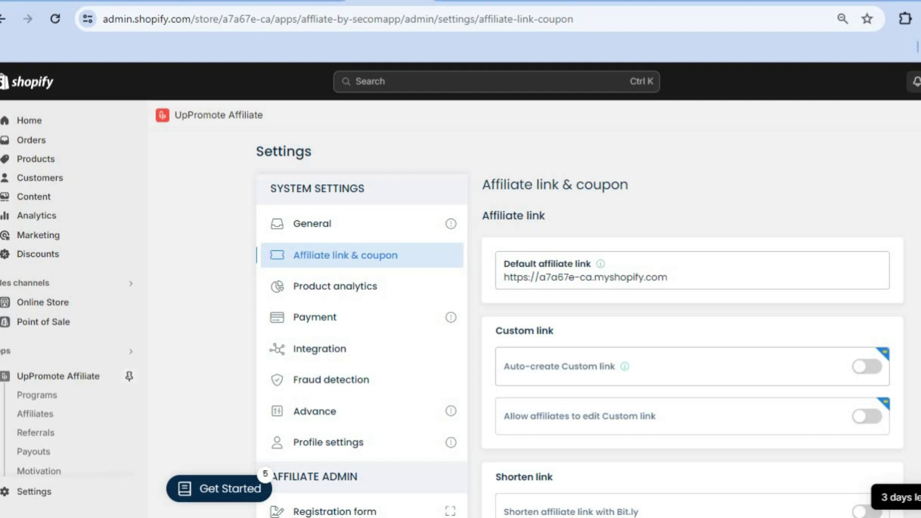
{"action": "scroll", "coordinate": [575, 326], "scroll_direction": "down", "scroll_amount": 5}
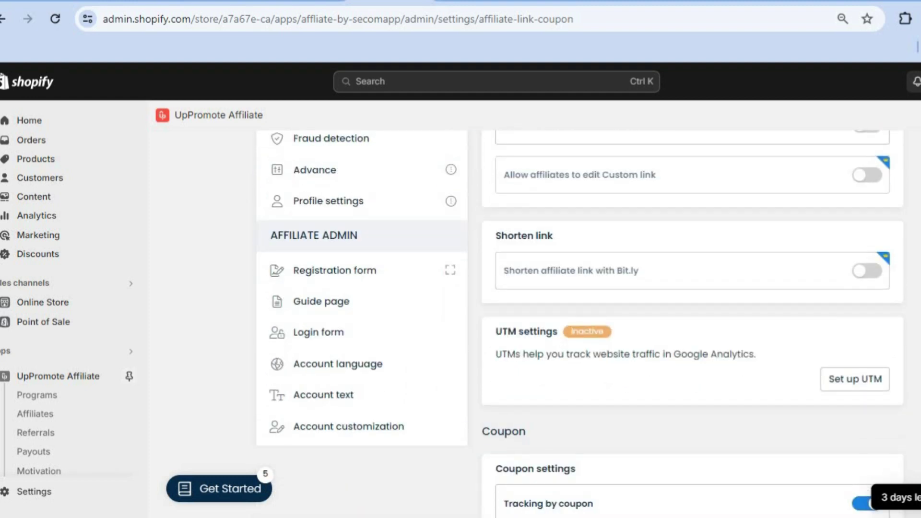
{"action": "mouse_move", "coordinate": [863, 273]}
{"action": "scroll", "coordinate": [688, 269], "scroll_direction": "down", "scroll_amount": 5}
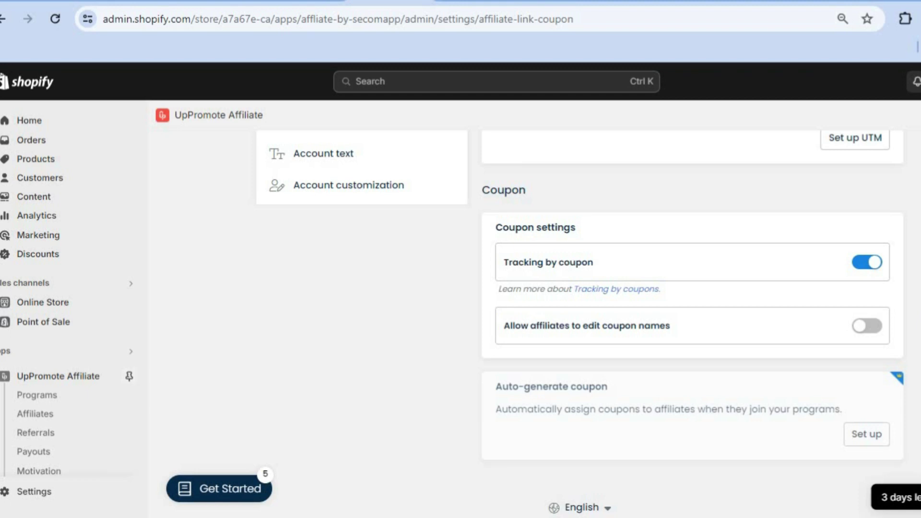
{"action": "scroll", "coordinate": [580, 317], "scroll_direction": "up", "scroll_amount": 6}
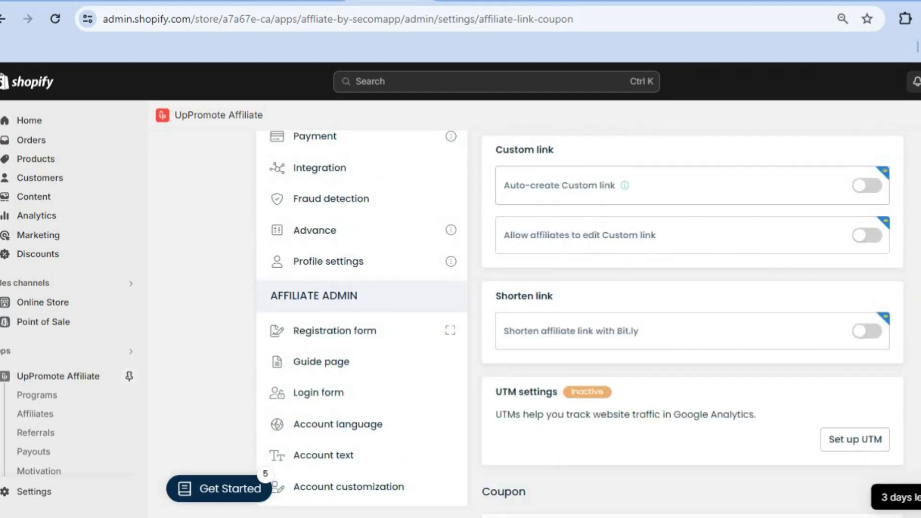
{"action": "scroll", "coordinate": [580, 323], "scroll_direction": "up", "scroll_amount": 3}
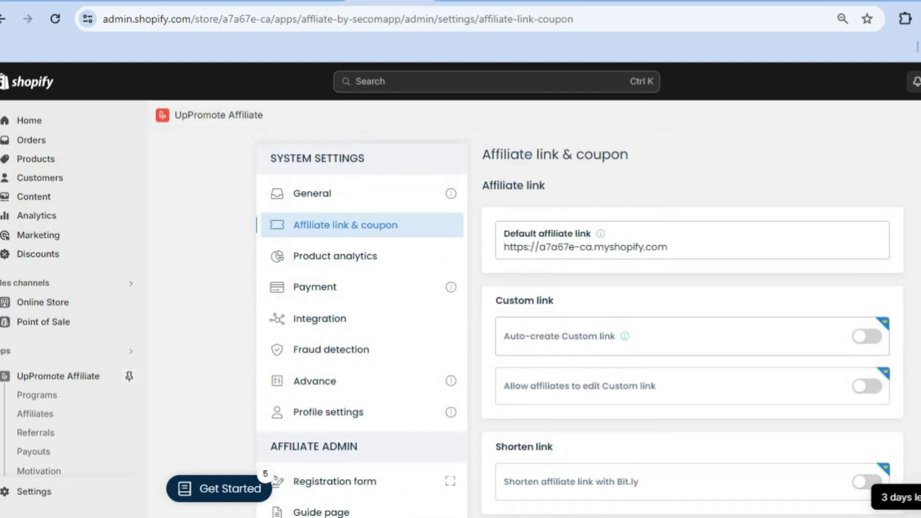
{"action": "scroll", "coordinate": [580, 324], "scroll_direction": "down", "scroll_amount": 1}
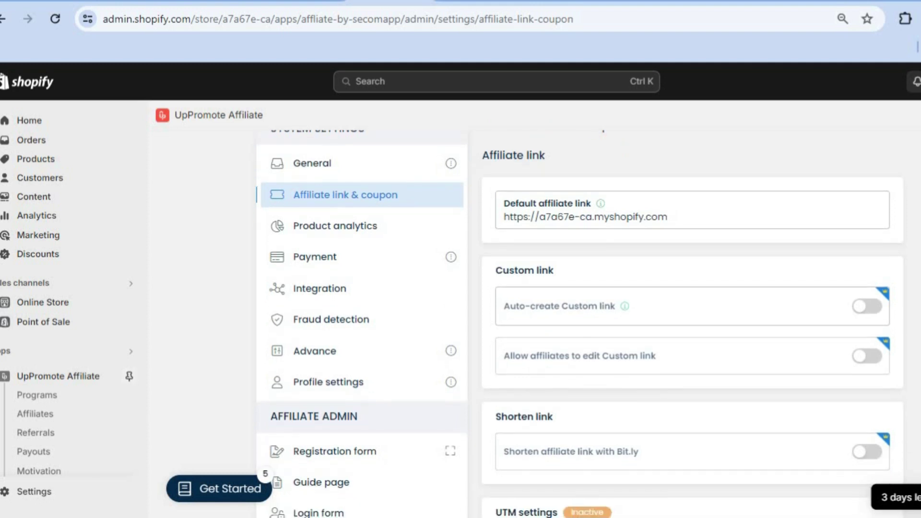
{"action": "scroll", "coordinate": [580, 324], "scroll_direction": "down", "scroll_amount": 1}
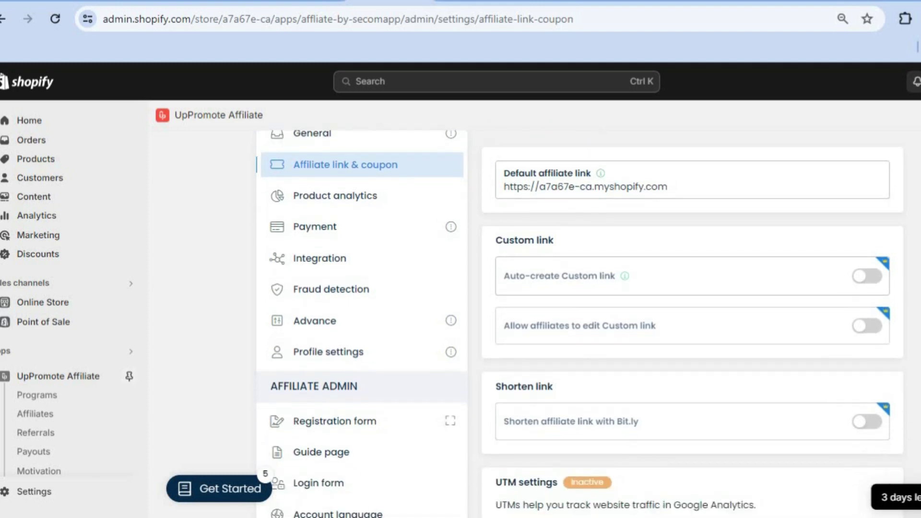
{"action": "scroll", "coordinate": [581, 324], "scroll_direction": "down", "scroll_amount": 1}
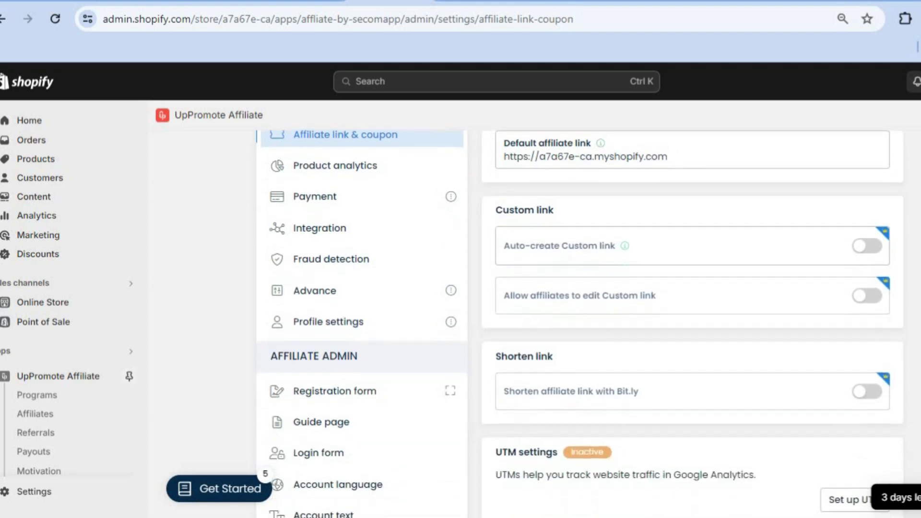
Step: Open the registration form editor with its Benefits text settings expanded
{"action": "left_click", "coordinate": [362, 390]}
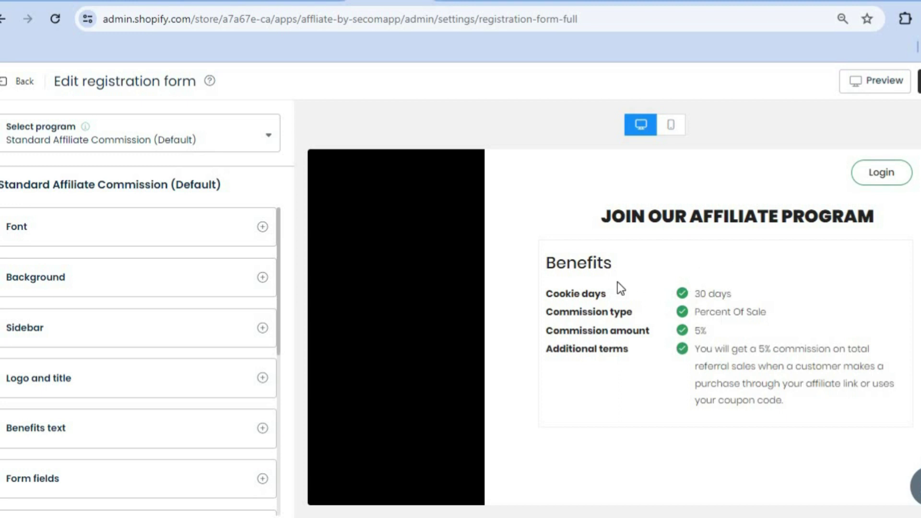
{"action": "left_click", "coordinate": [87, 429]}
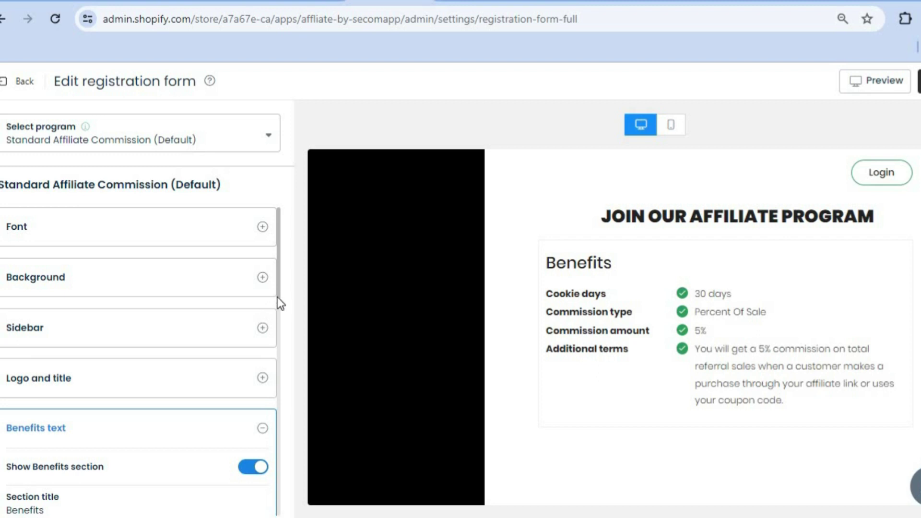
{"action": "left_click_drag", "start_coordinate": [280, 286], "coordinate": [281, 358]}
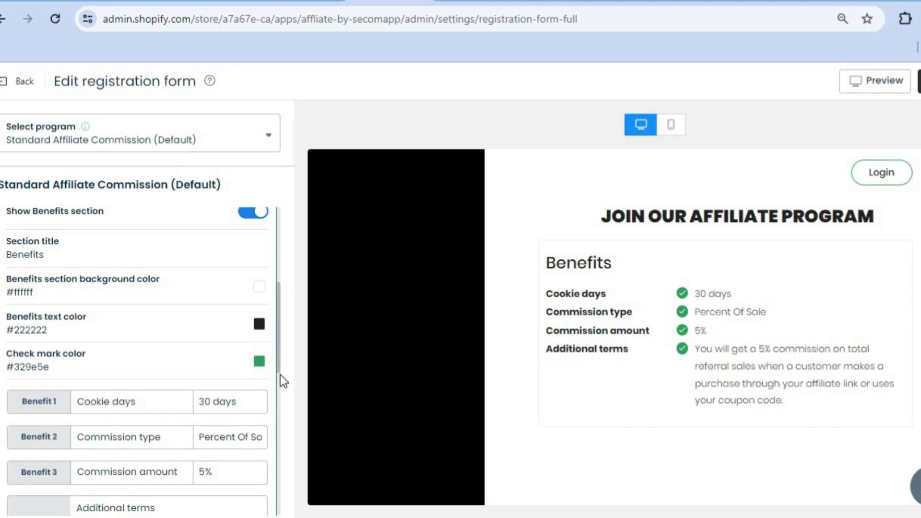
{"action": "scroll", "coordinate": [277, 381], "scroll_direction": "down", "scroll_amount": 2}
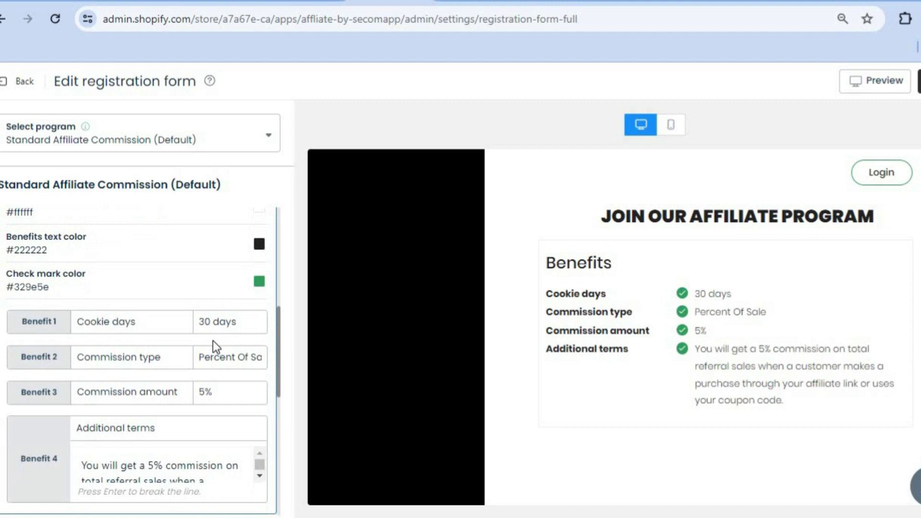
Step: Change Benefit 1's Cookie days value from 30 to 28
{"action": "left_click", "coordinate": [207, 321]}
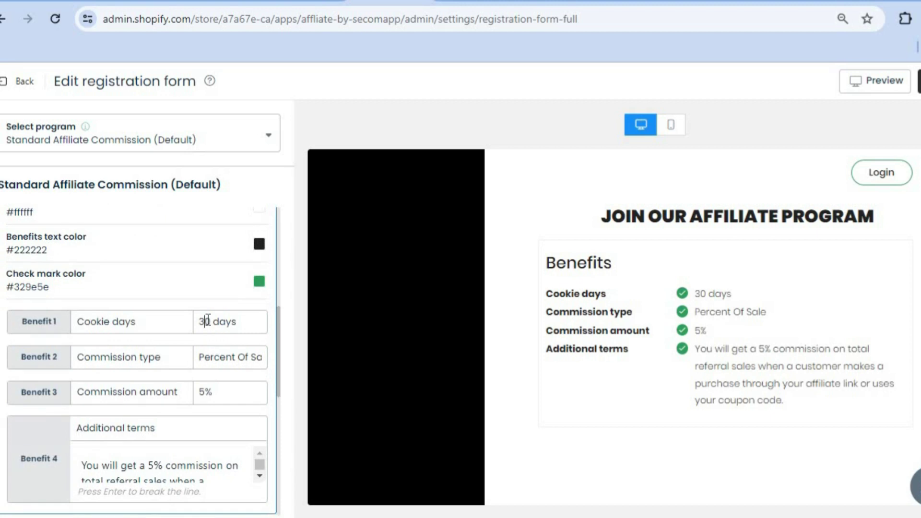
{"action": "left_click_drag", "start_coordinate": [211, 320], "coordinate": [201, 319]}
{"action": "type", "text": "28"}
{"action": "scroll", "coordinate": [277, 355], "scroll_direction": "down", "scroll_amount": 3}
{"action": "scroll", "coordinate": [275, 404], "scroll_direction": "down", "scroll_amount": 3}
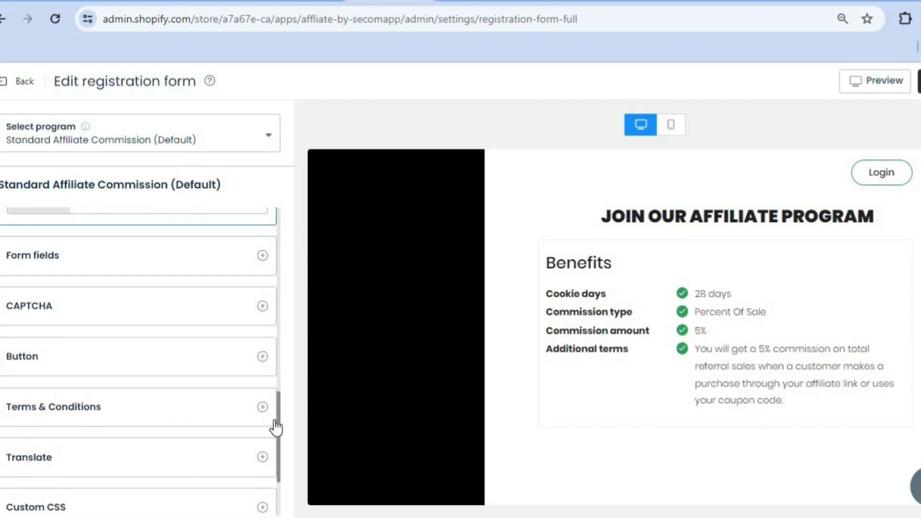
Step: Enable the State and Zip code form fields, then save the registration form and go back
{"action": "left_click", "coordinate": [163, 260]}
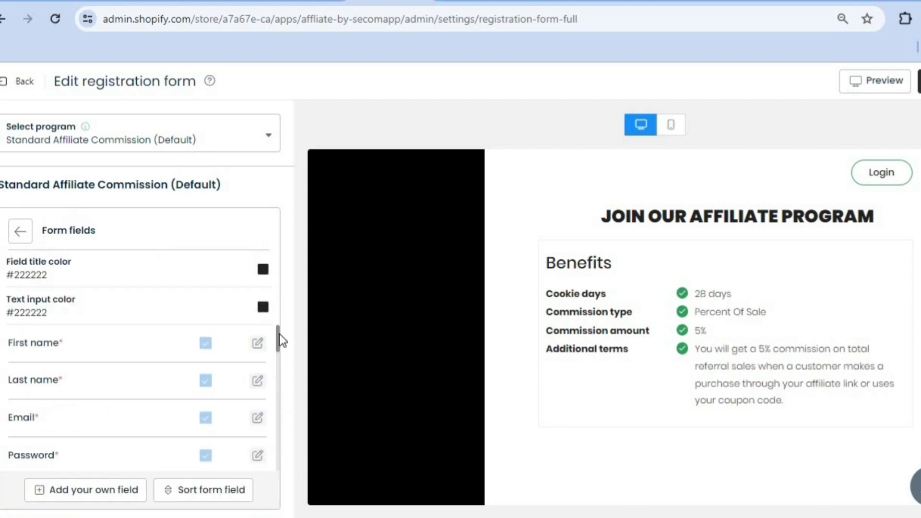
{"action": "left_click_drag", "start_coordinate": [279, 338], "coordinate": [273, 390]}
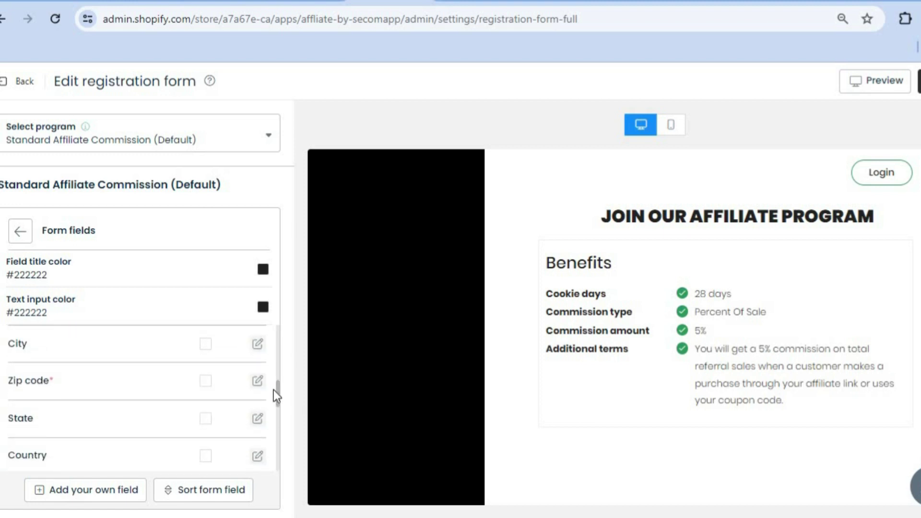
{"action": "left_click", "coordinate": [207, 421]}
{"action": "left_click", "coordinate": [206, 385]}
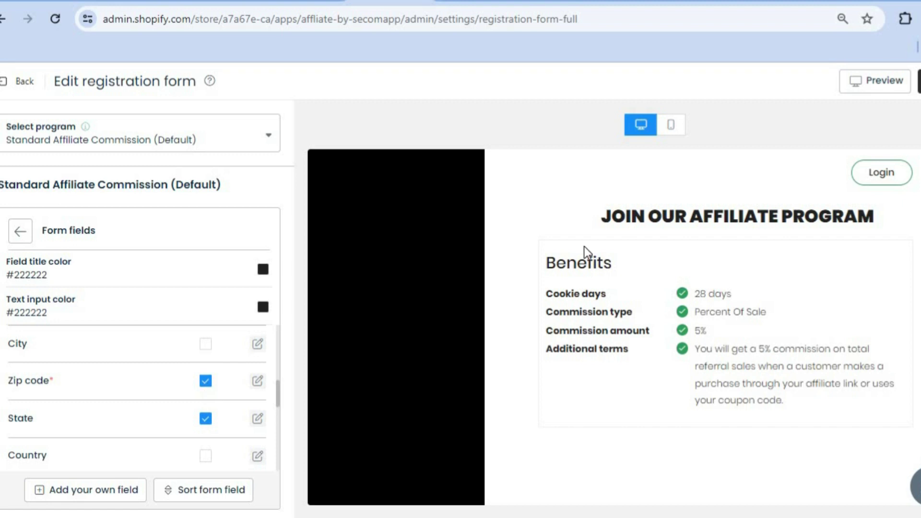
{"action": "left_click", "coordinate": [919, 80]}
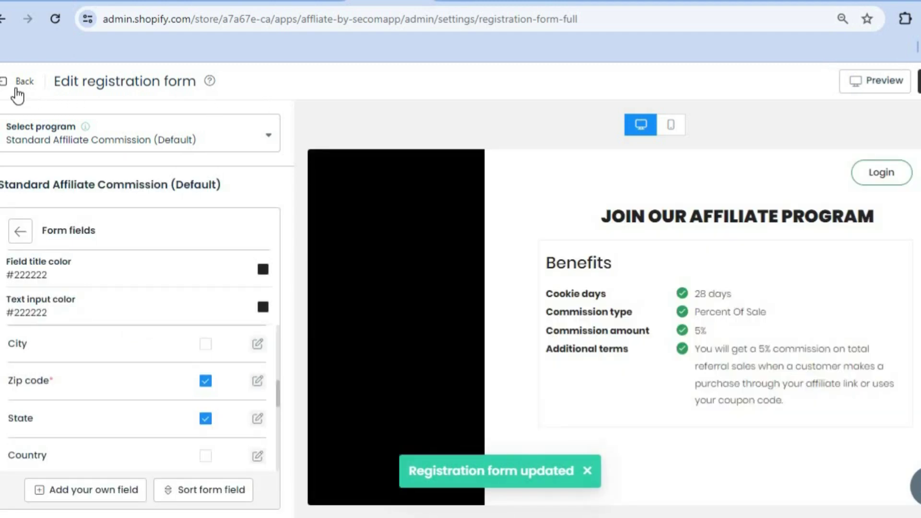
{"action": "left_click", "coordinate": [10, 81]}
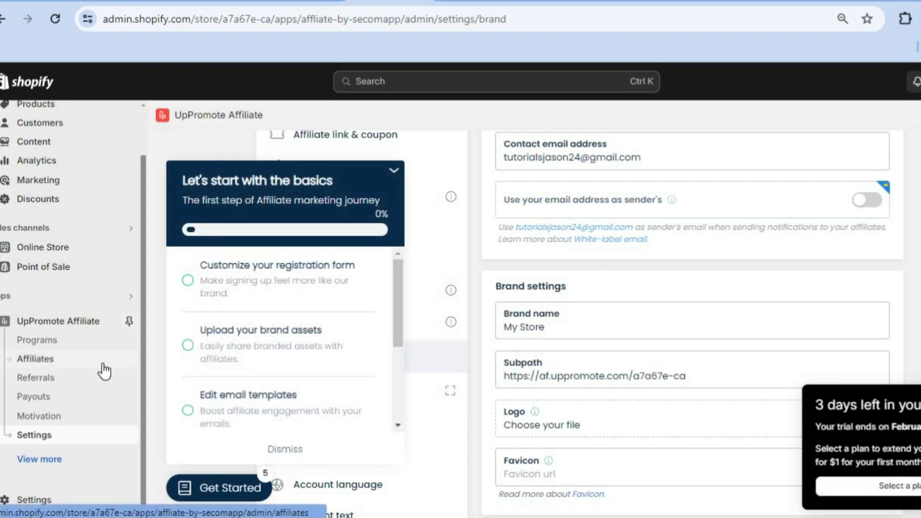
Step: Copy the Standard Affiliate Commission program's registration link from the Programs page
{"action": "left_click", "coordinate": [48, 342]}
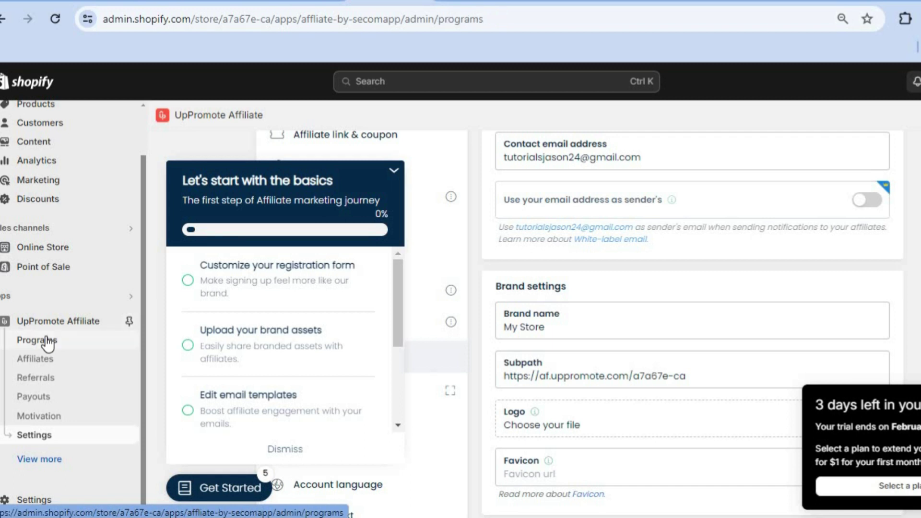
{"action": "left_click", "coordinate": [394, 174]}
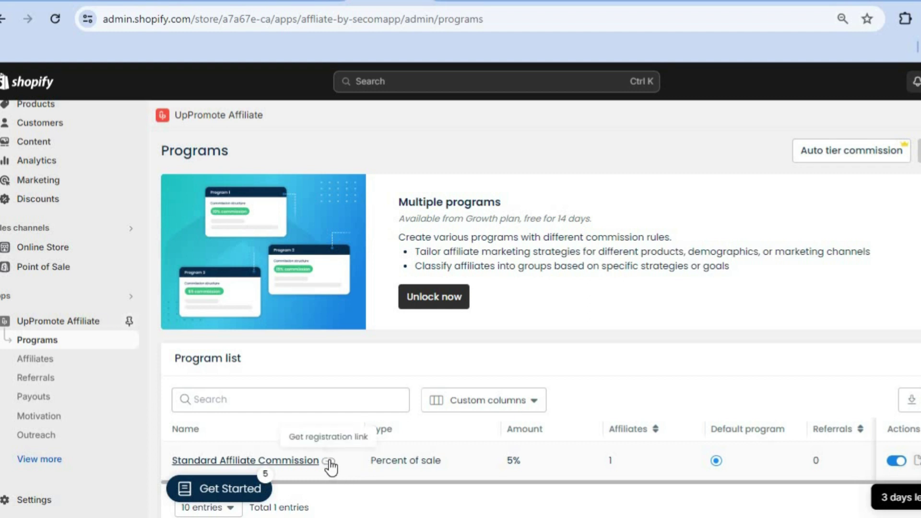
{"action": "left_click", "coordinate": [328, 461]}
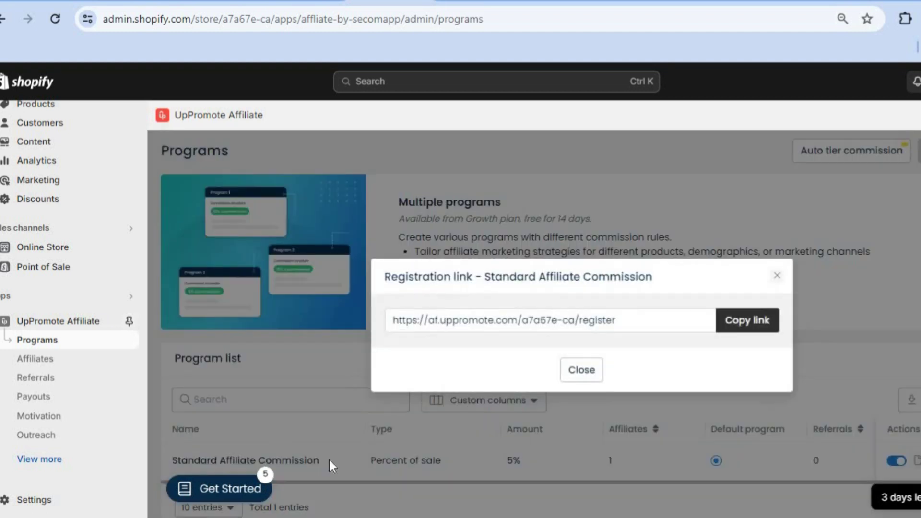
{"action": "left_click", "coordinate": [743, 331]}
Step: Preview the copied registration link in a new tab, then return to the admin tab
{"action": "left_click", "coordinate": [817, 5]}
{"action": "right_click", "coordinate": [693, 27]}
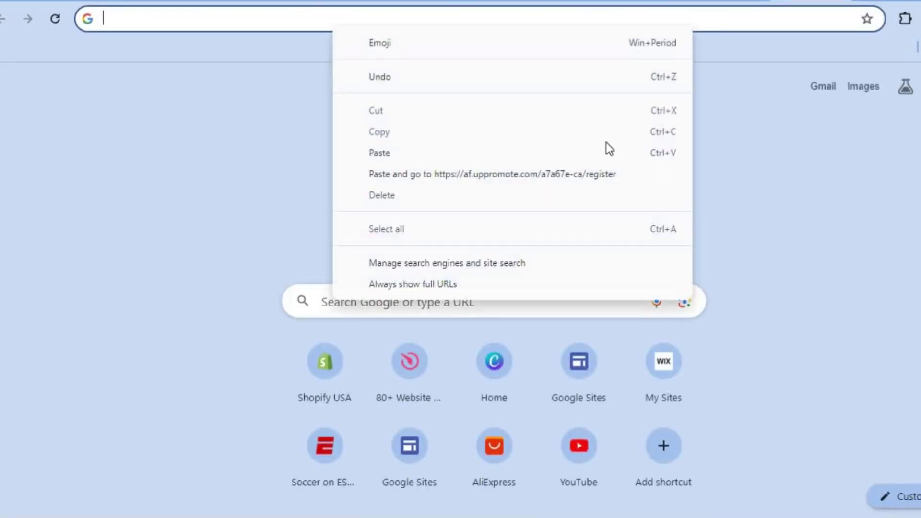
{"action": "left_click", "coordinate": [577, 174]}
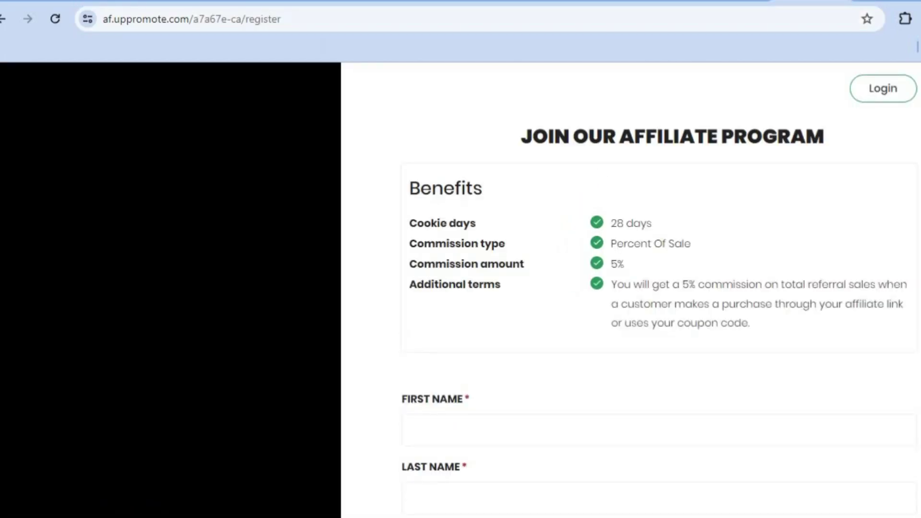
{"action": "scroll", "coordinate": [631, 288], "scroll_direction": "down", "scroll_amount": 1}
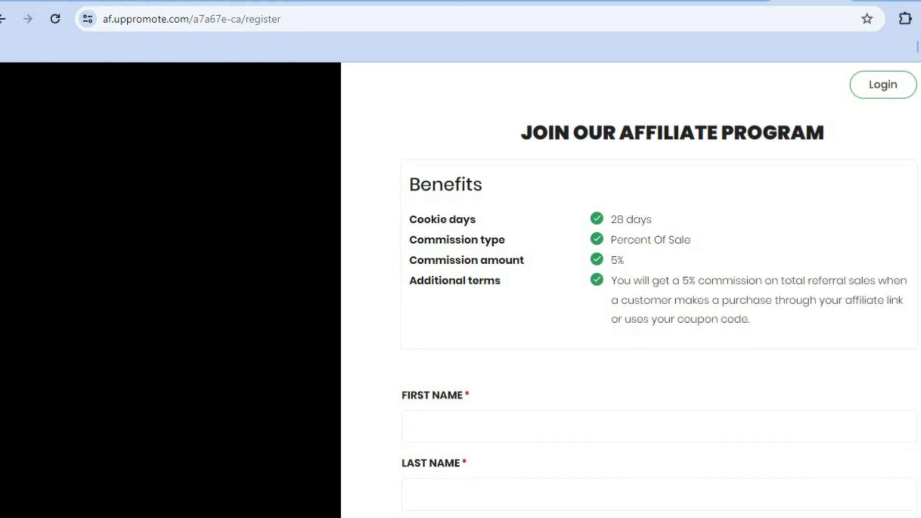
{"action": "scroll", "coordinate": [659, 288], "scroll_direction": "down", "scroll_amount": 6}
{"action": "scroll", "coordinate": [631, 288], "scroll_direction": "up", "scroll_amount": 6}
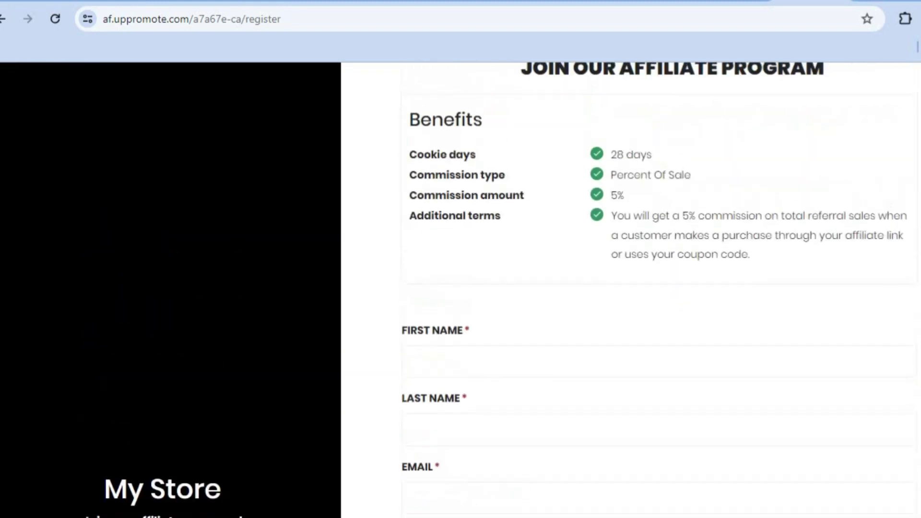
{"action": "scroll", "coordinate": [631, 288], "scroll_direction": "down", "scroll_amount": 10}
{"action": "scroll", "coordinate": [631, 288], "scroll_direction": "up", "scroll_amount": 10}
{"action": "key", "text": "ctrl+shift+Tab"}
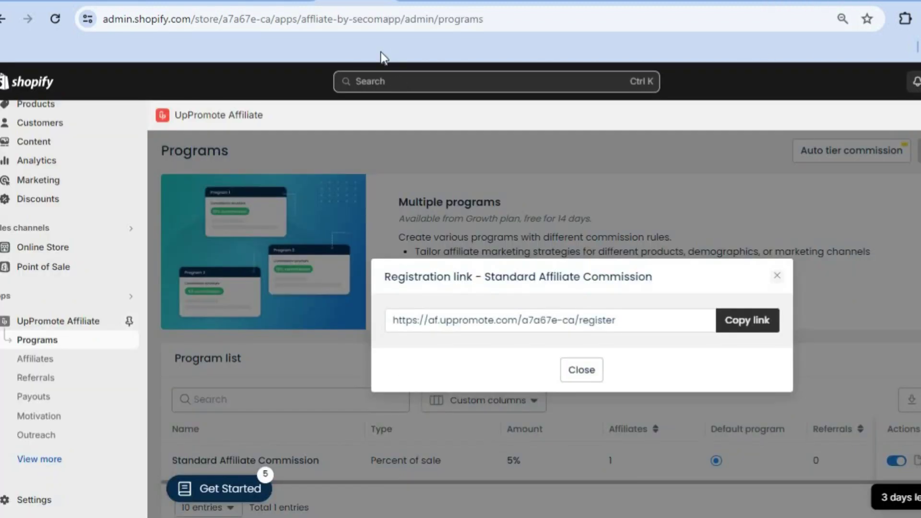
Step: Close the registration link dialog, review the affiliate app's Affiliates, Referrals and Payouts pages, then go to Online Store themes
{"action": "left_click", "coordinate": [777, 278]}
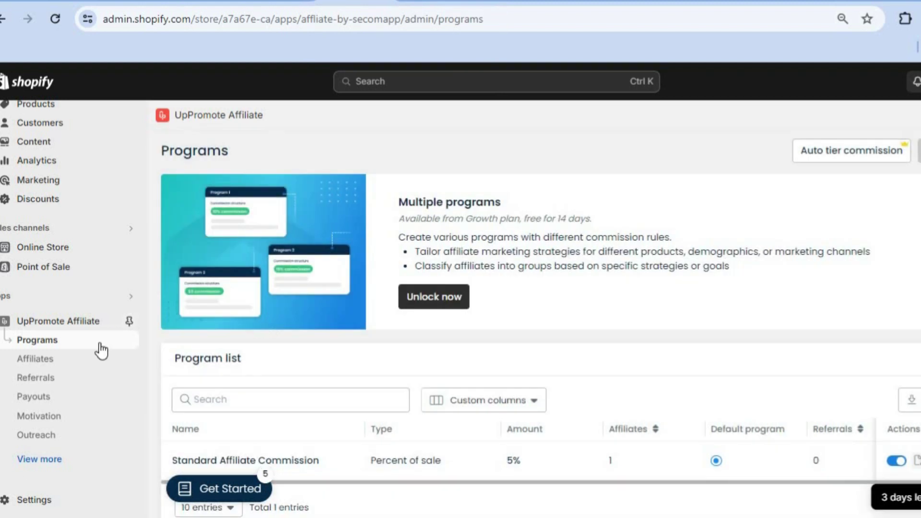
{"action": "left_click", "coordinate": [54, 361]}
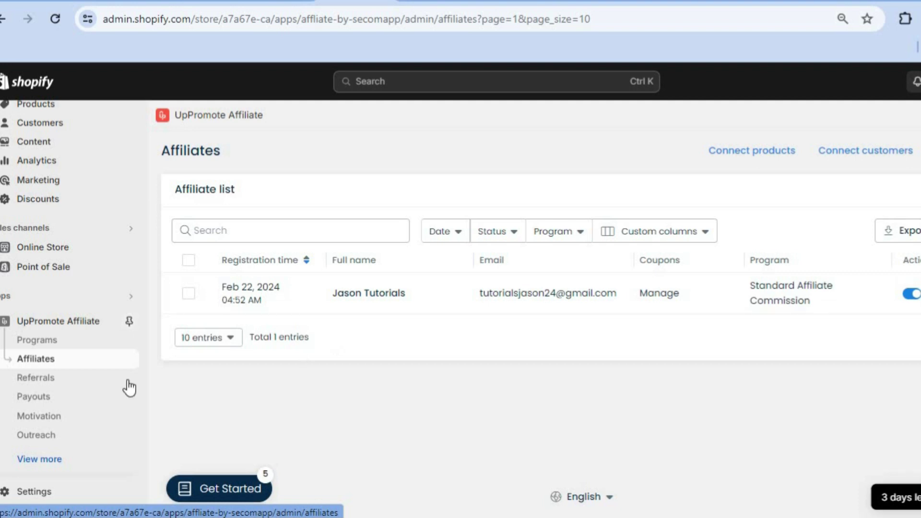
{"action": "left_click", "coordinate": [68, 384]}
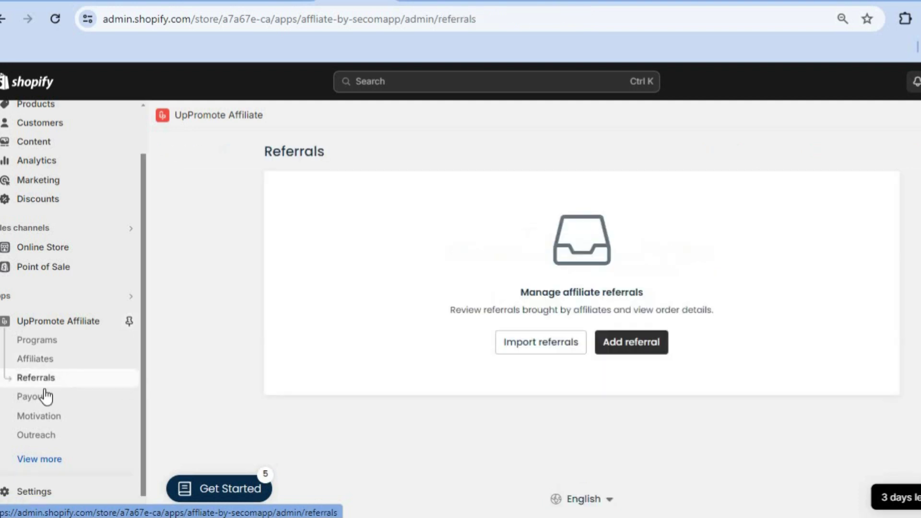
{"action": "left_click", "coordinate": [41, 404]}
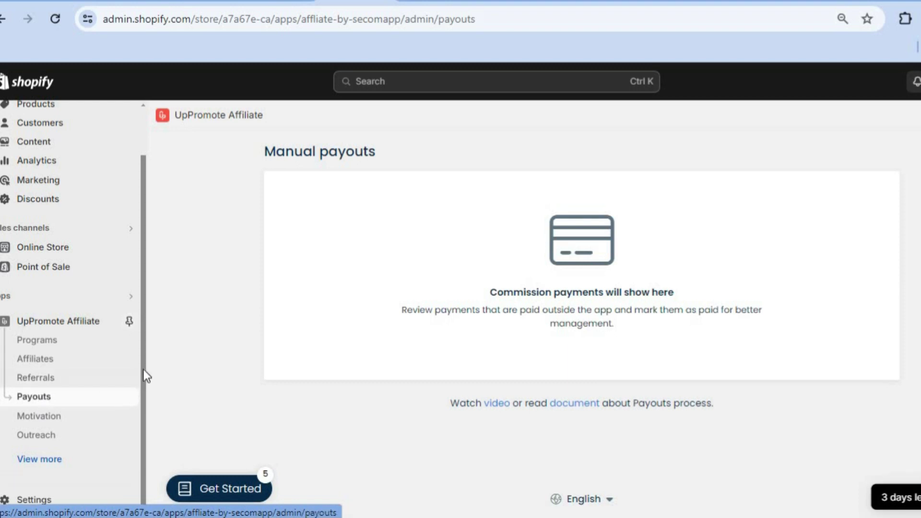
{"action": "scroll", "coordinate": [144, 365], "scroll_direction": "up", "scroll_amount": 2}
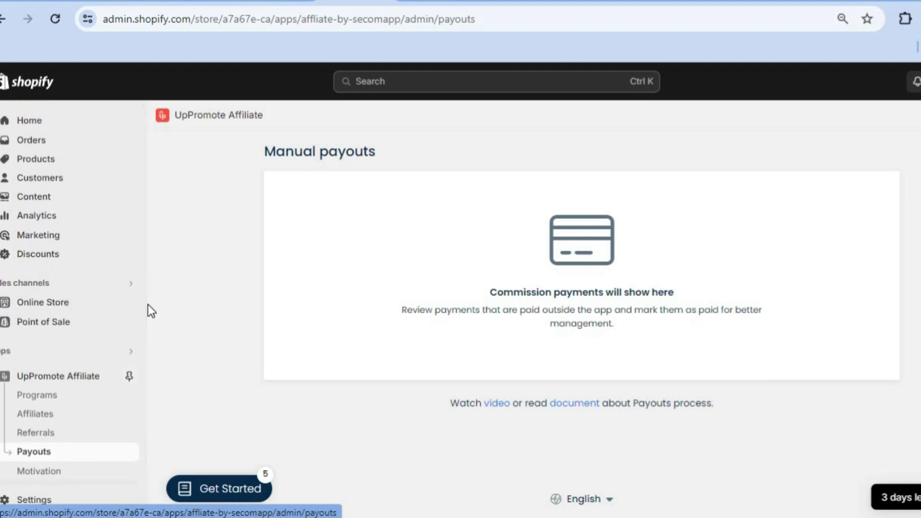
{"action": "left_click", "coordinate": [69, 310]}
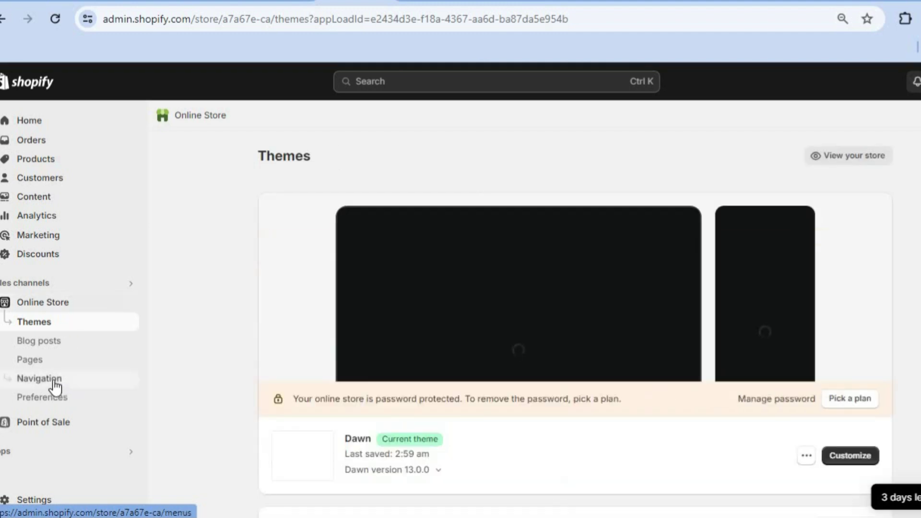
Step: Open the Main menu (Home, Catalog, Contact) from Online Store Navigation for editing
{"action": "left_click", "coordinate": [56, 383]}
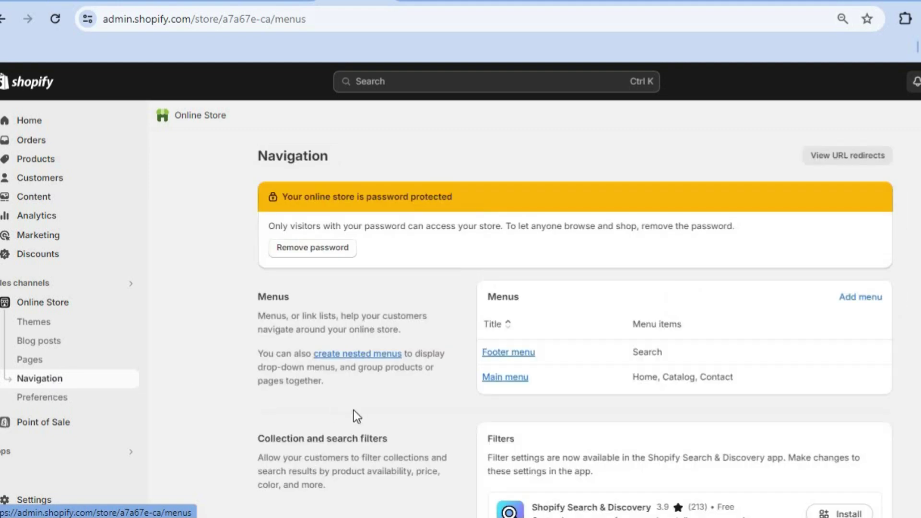
{"action": "left_click", "coordinate": [521, 378]}
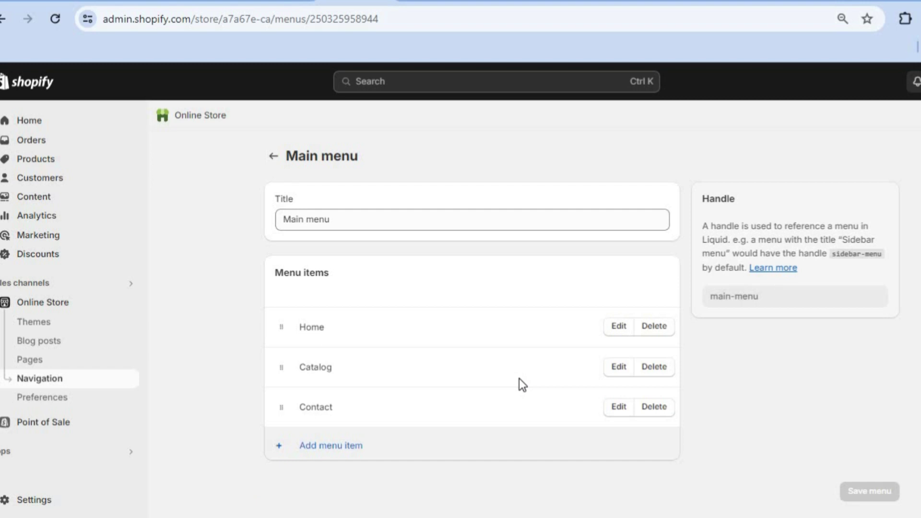
Step: Add an 'Affiliate Program' menu item linking to the pasted UpPromote registration URL
{"action": "left_click", "coordinate": [353, 453]}
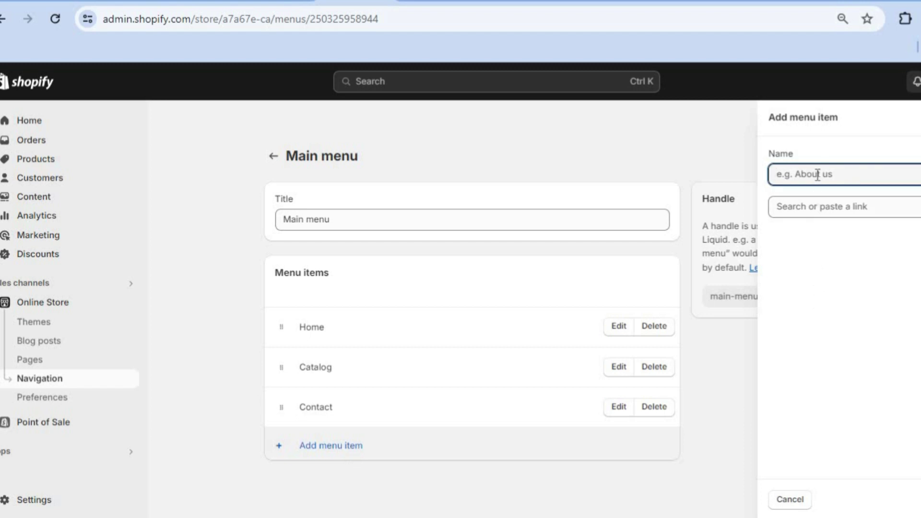
{"action": "type", "text": "Affiliate Program"}
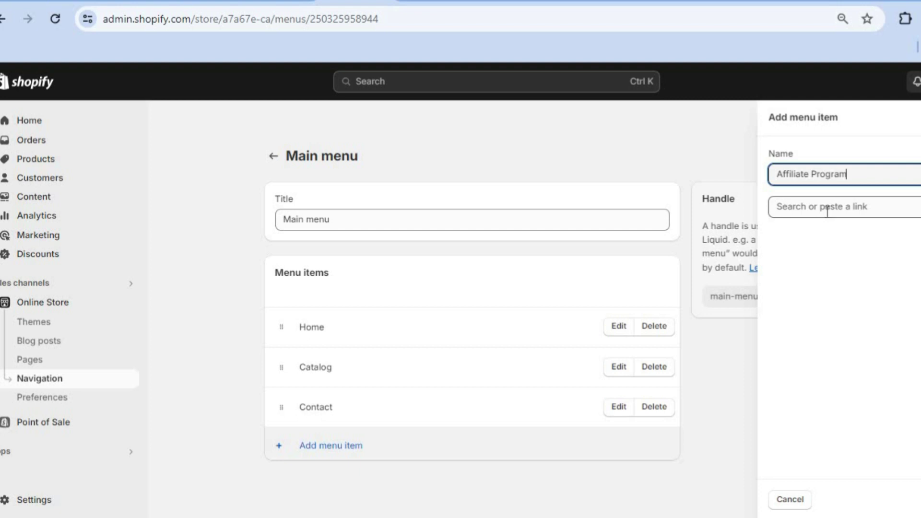
{"action": "left_click", "coordinate": [827, 210]}
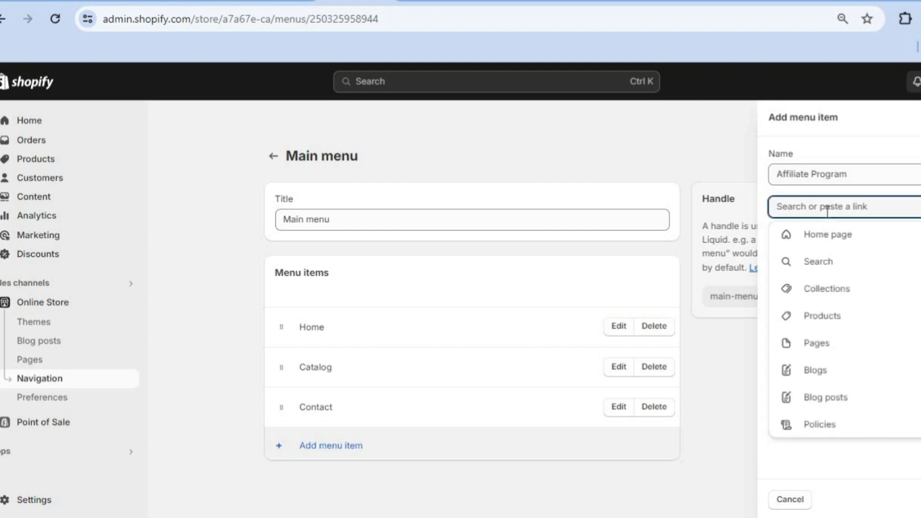
{"action": "right_click", "coordinate": [826, 211]}
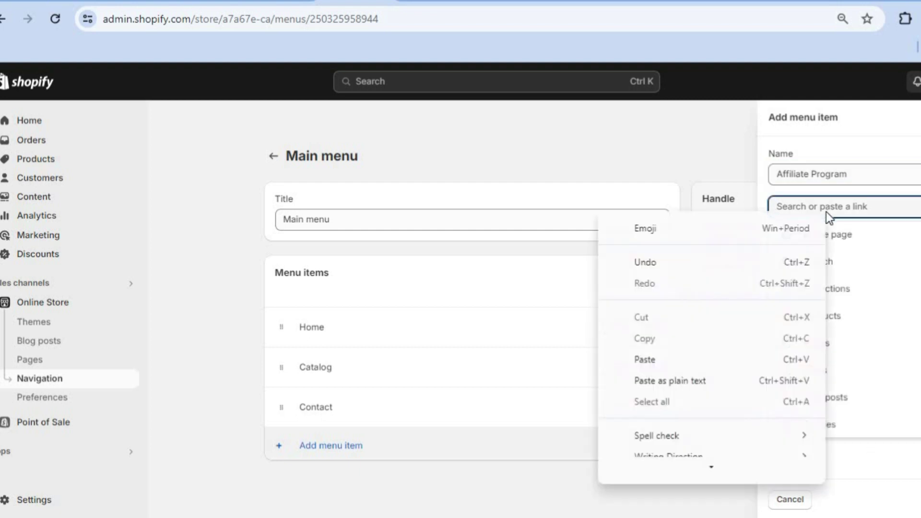
{"action": "left_click", "coordinate": [672, 365]}
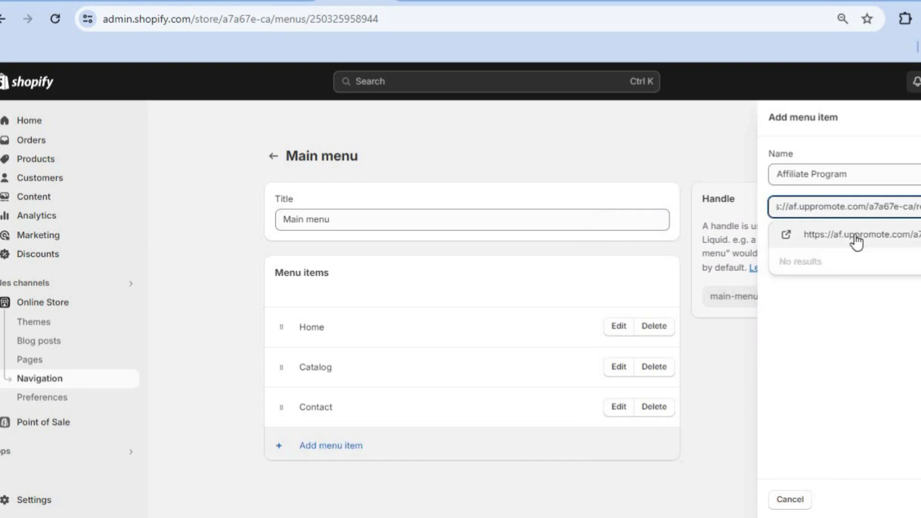
{"action": "left_click", "coordinate": [856, 237]}
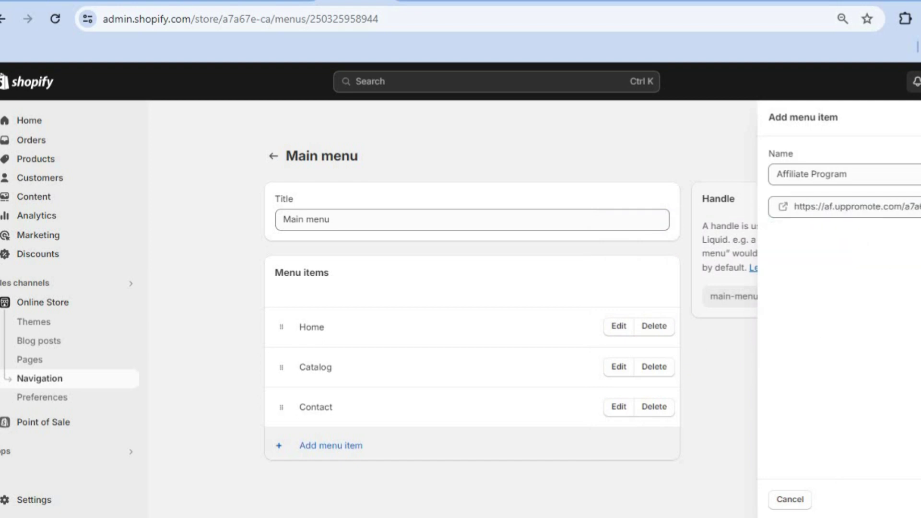
{"action": "key", "text": "Return"}
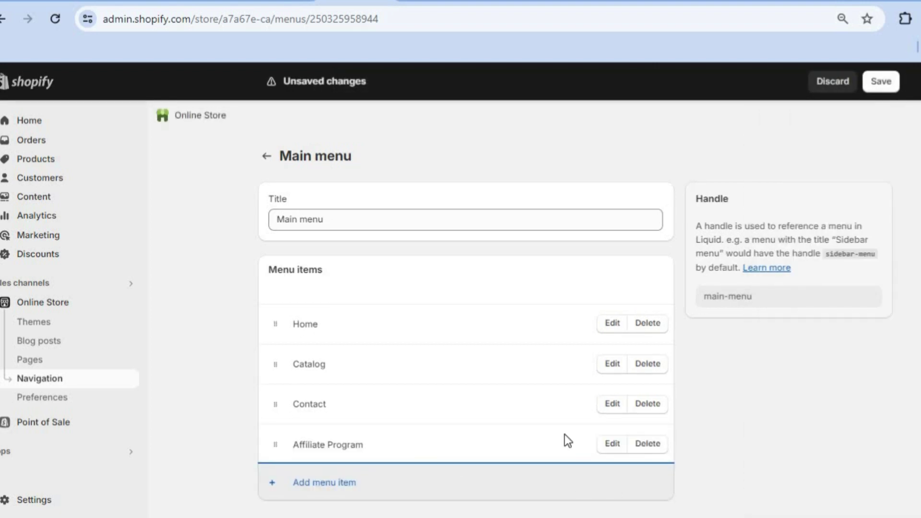
Step: Save the menu with Affiliate Program moved between Catalog and Contact
{"action": "left_click", "coordinate": [880, 82]}
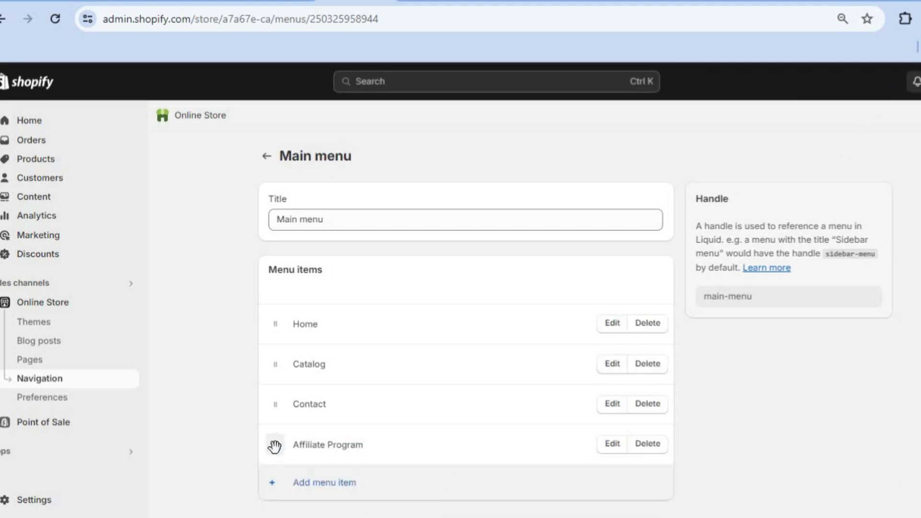
{"action": "left_click_drag", "start_coordinate": [277, 445], "coordinate": [287, 411]}
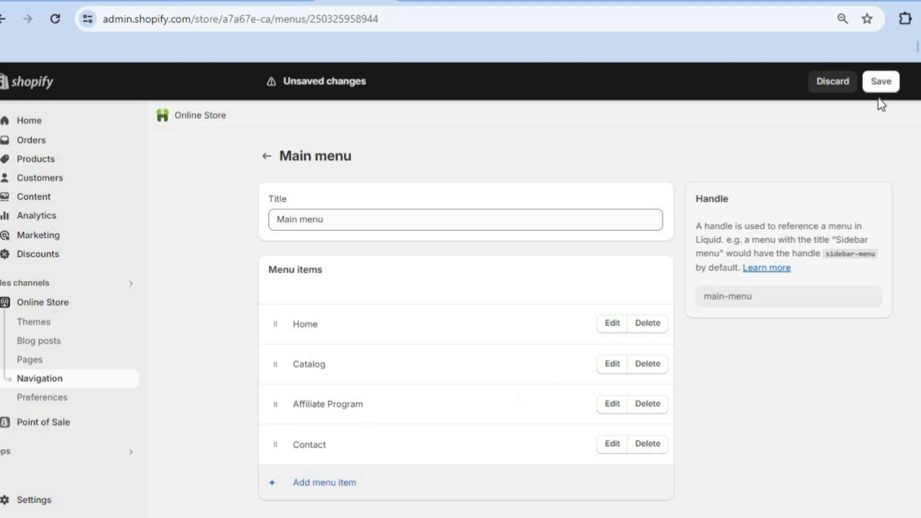
{"action": "left_click", "coordinate": [875, 83]}
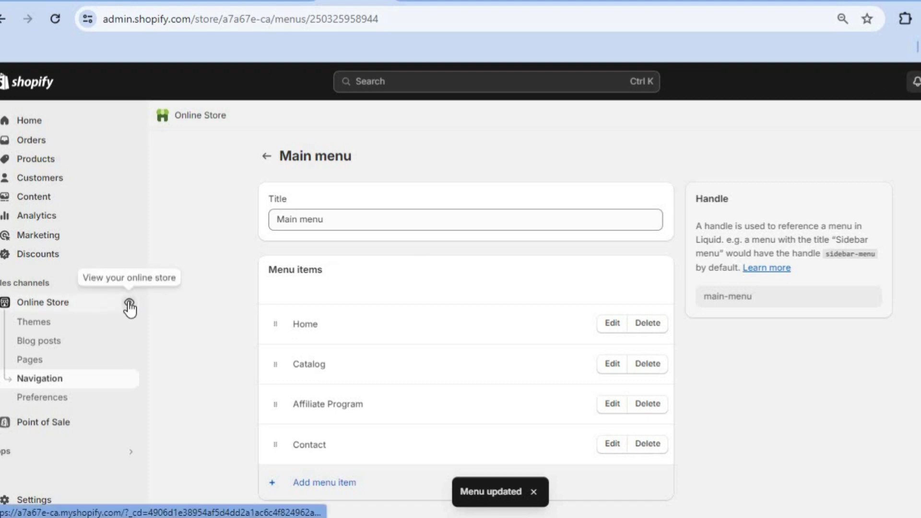
Step: Open the live storefront and follow the Affiliate Program header link to the registration page
{"action": "left_click", "coordinate": [128, 304]}
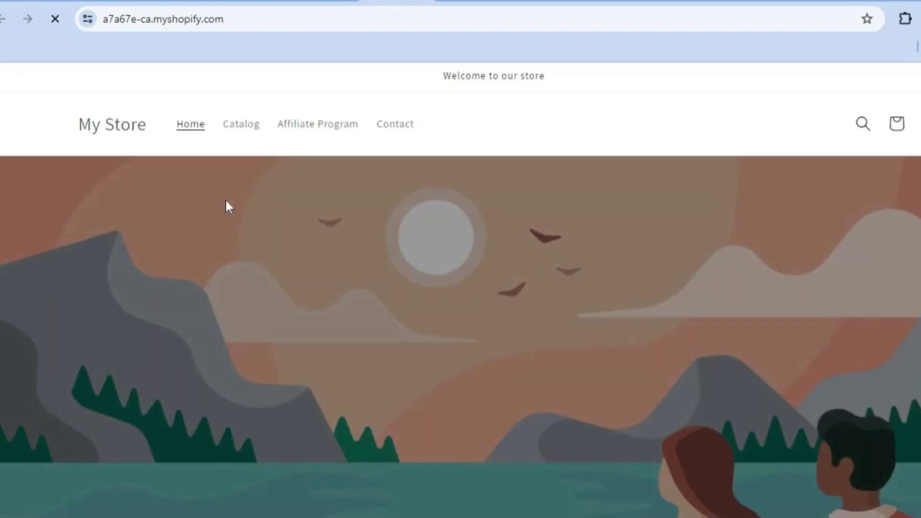
{"action": "left_click", "coordinate": [332, 126]}
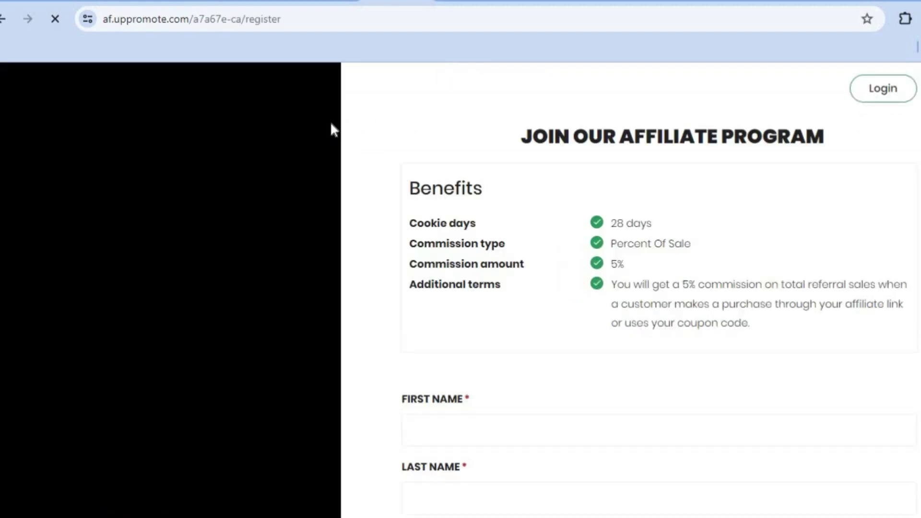